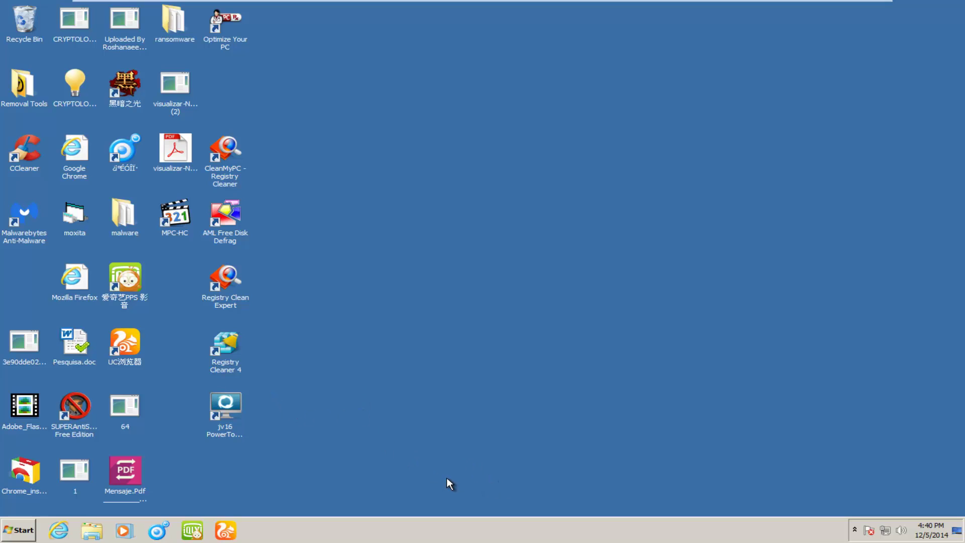
Launch Task Manager from the taskbar, then read and dismiss the security messages.
click(476, 537)
right_click(480, 528)
click(495, 507)
click(869, 531)
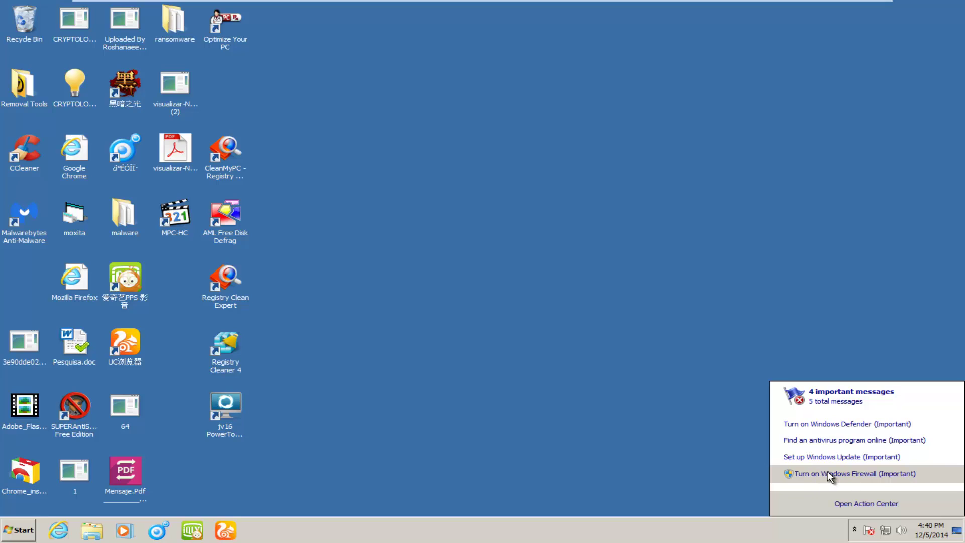
click(603, 377)
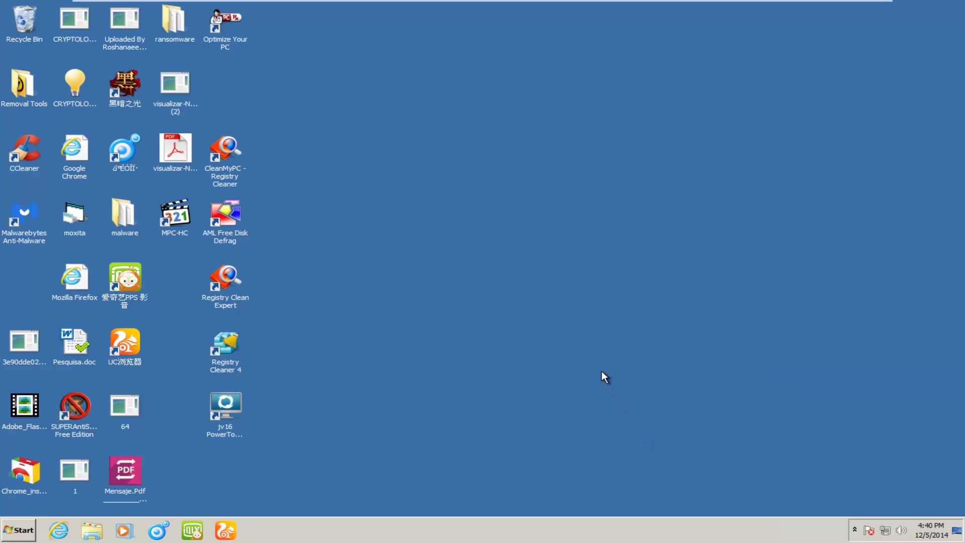
Launch msconfig from Start search and show its Startup list with wider item names.
click(18, 534)
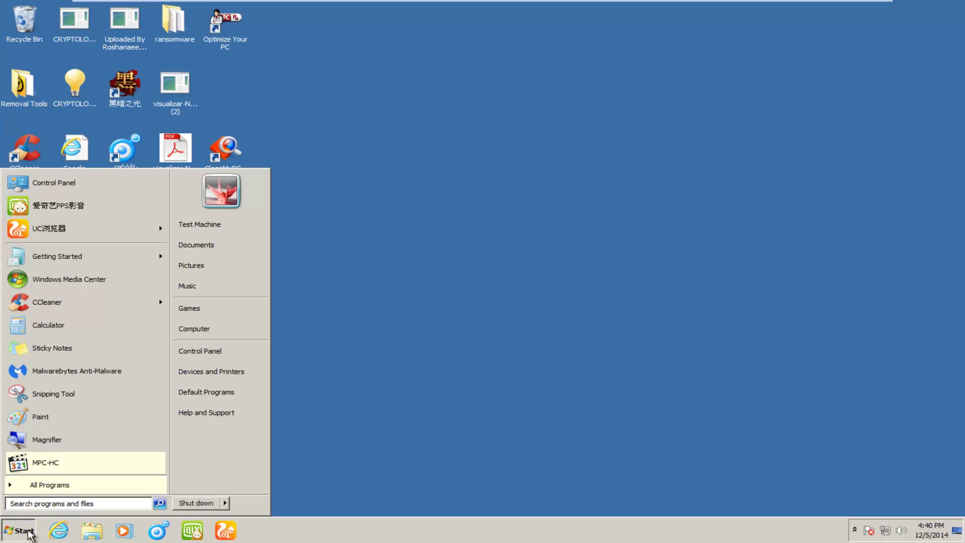
text(msconfig)
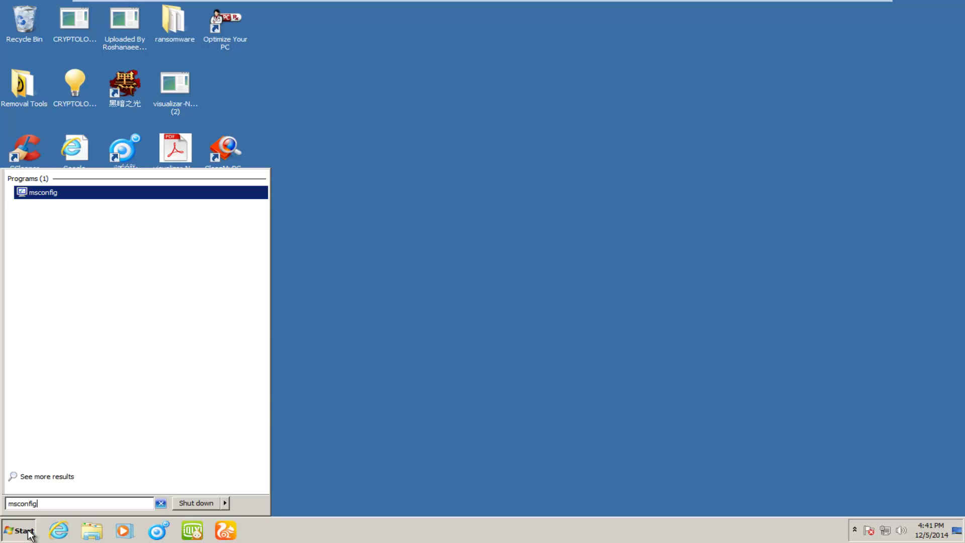
key(Return)
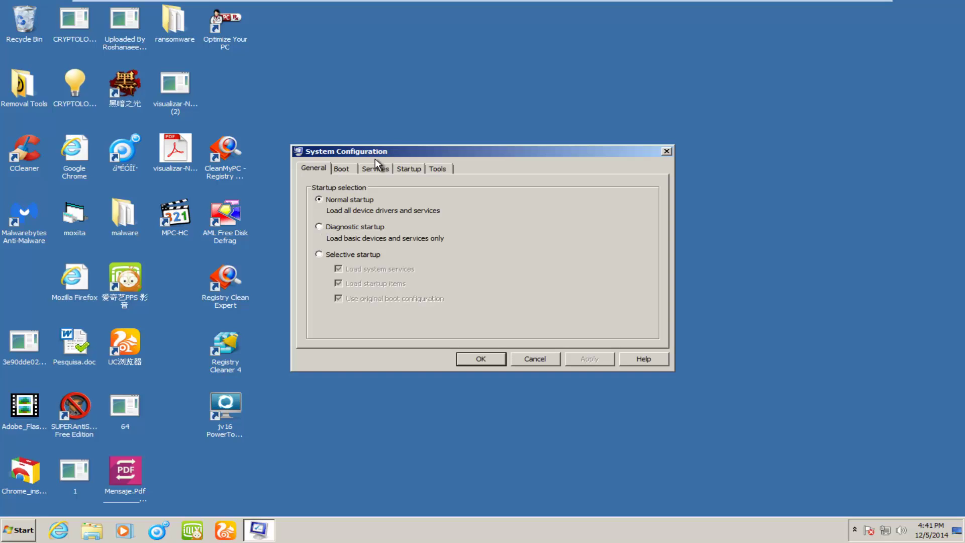
drag(427, 149, 442, 142)
click(413, 161)
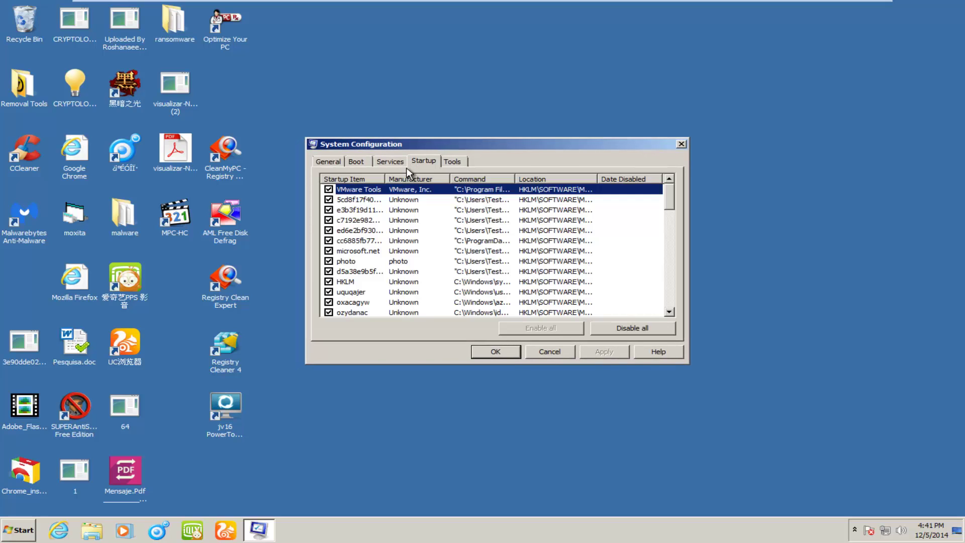
drag(387, 179, 525, 179)
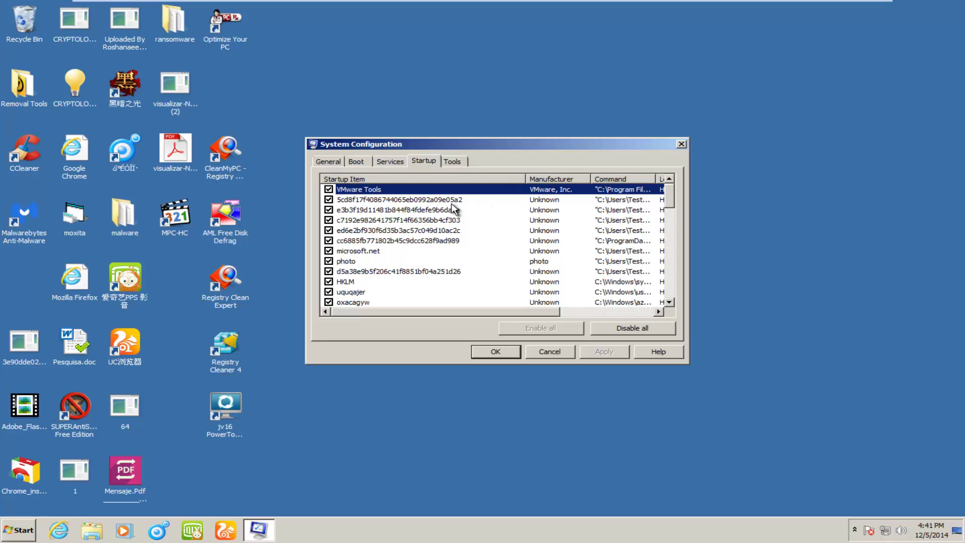
Inspect the startup entries, including the hash-named items, microsoft.net, Windows Script Host and Vault.
click(353, 200)
click(354, 209)
click(355, 220)
click(356, 229)
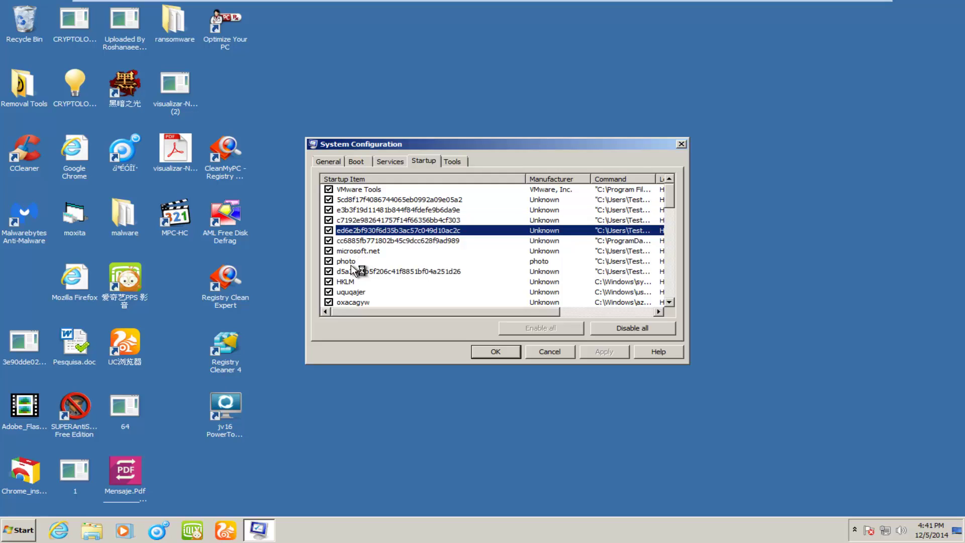
click(355, 251)
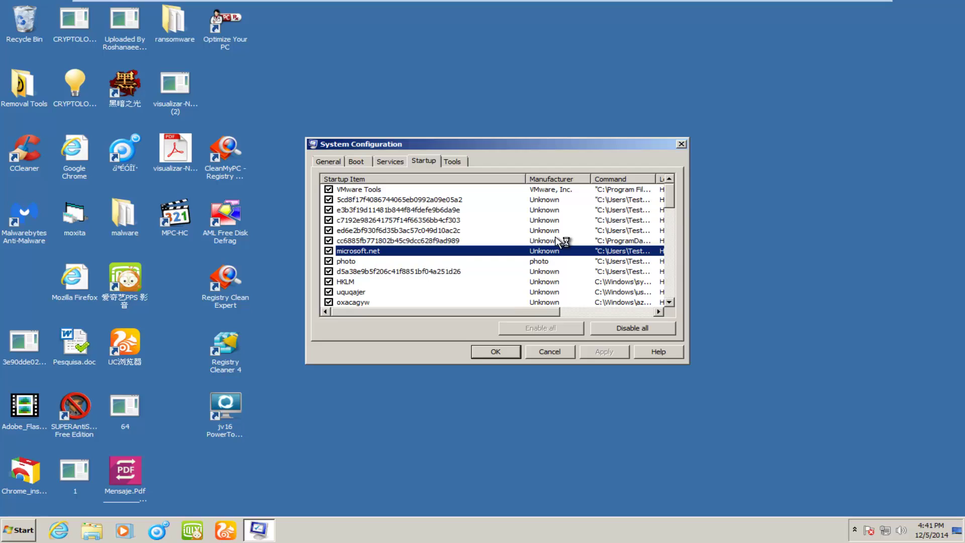
scroll(358, 262, down, 1)
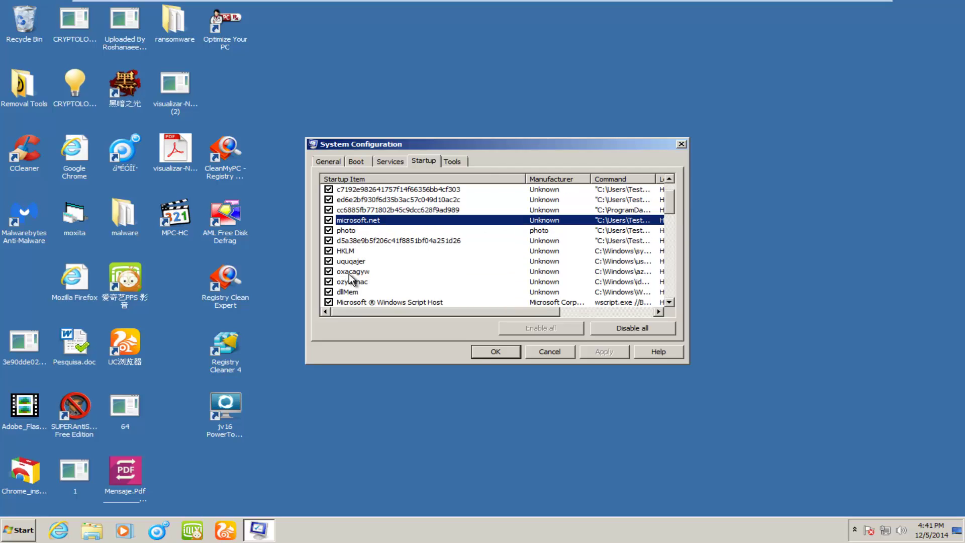
scroll(382, 266, down, 6)
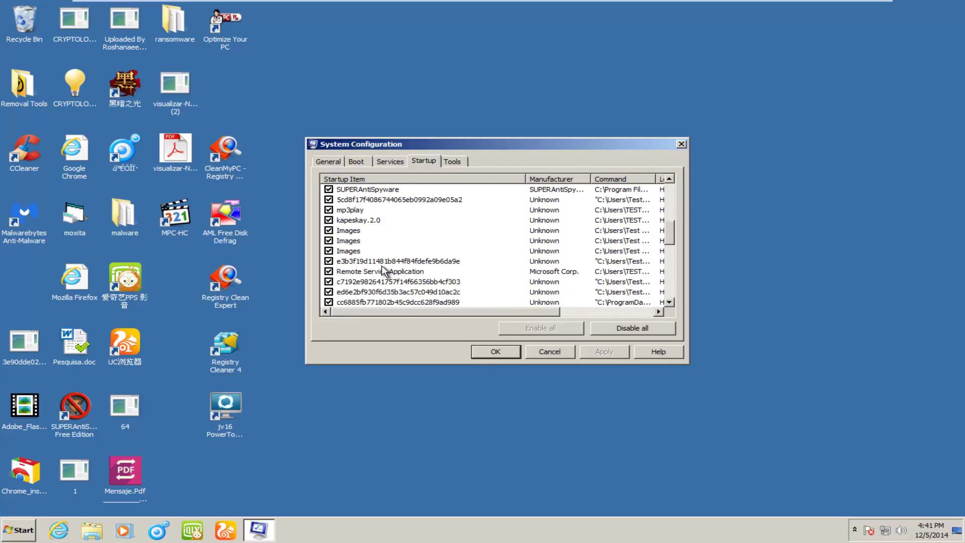
scroll(377, 254, down, 5)
click(381, 232)
click(374, 241)
click(373, 261)
click(371, 272)
click(370, 292)
click(371, 301)
Inspect the remaining startup entries, such as cmd, BackUpSecurity and more hash-named items.
scroll(370, 301, down, 2)
scroll(369, 298, down, 2)
click(367, 272)
click(366, 261)
click(366, 251)
click(360, 241)
click(362, 230)
click(361, 220)
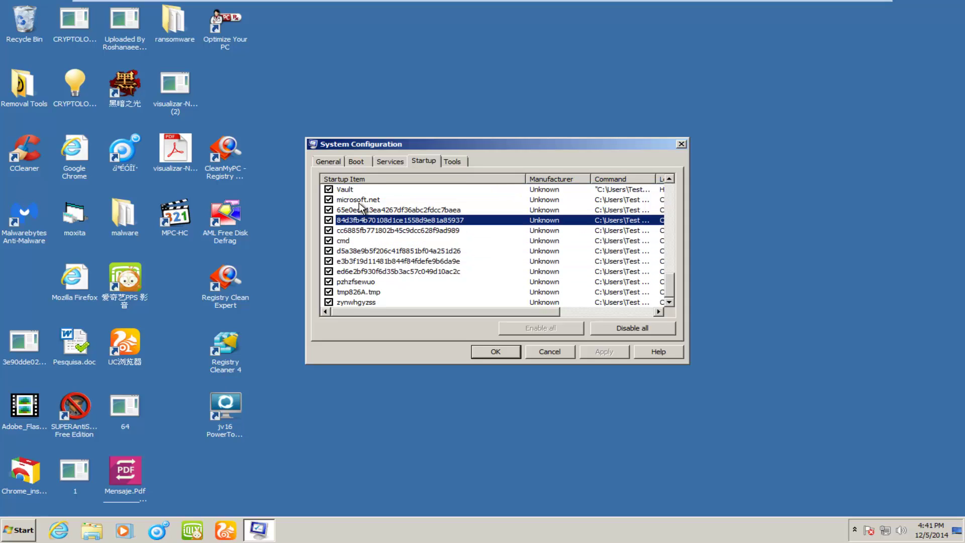
key(Home)
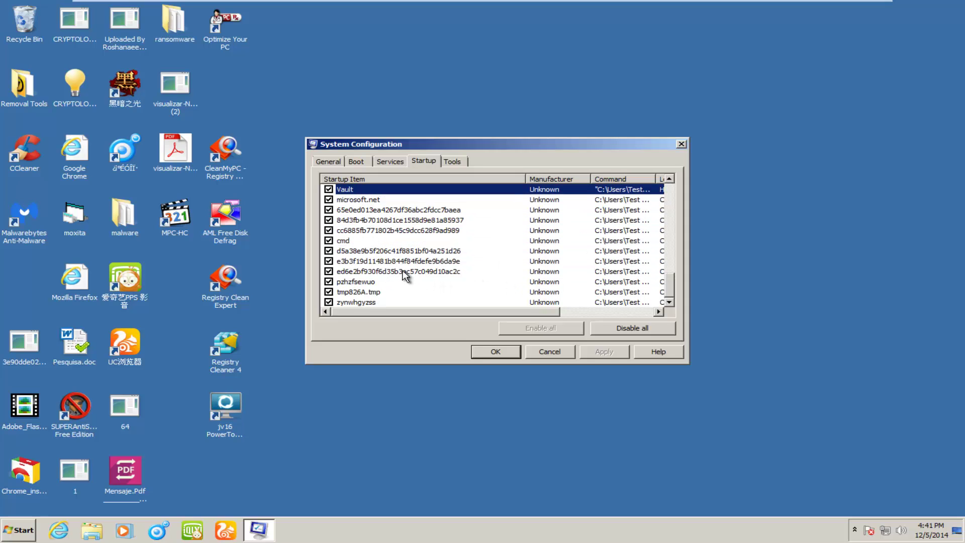
click(385, 250)
scroll(385, 249, up, 5)
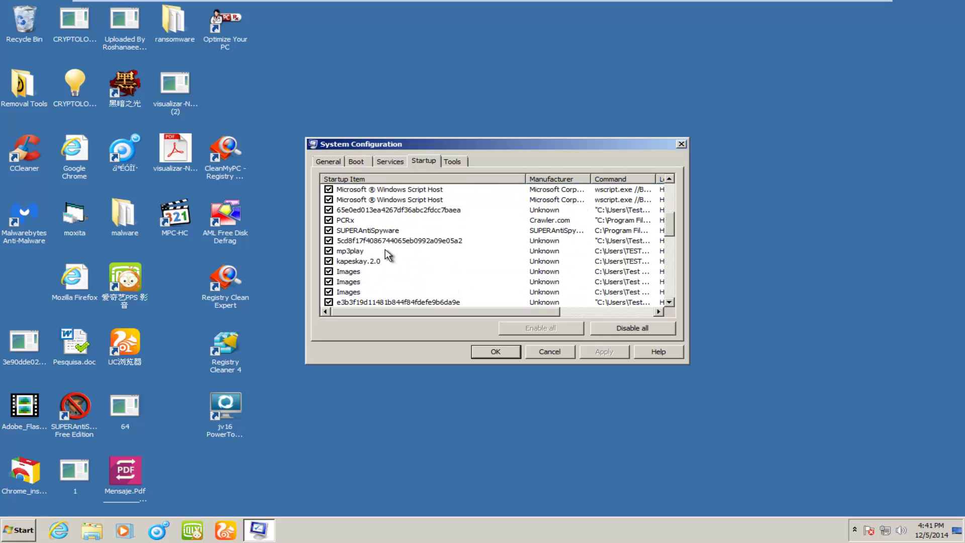
click(356, 242)
scroll(357, 245, up, 8)
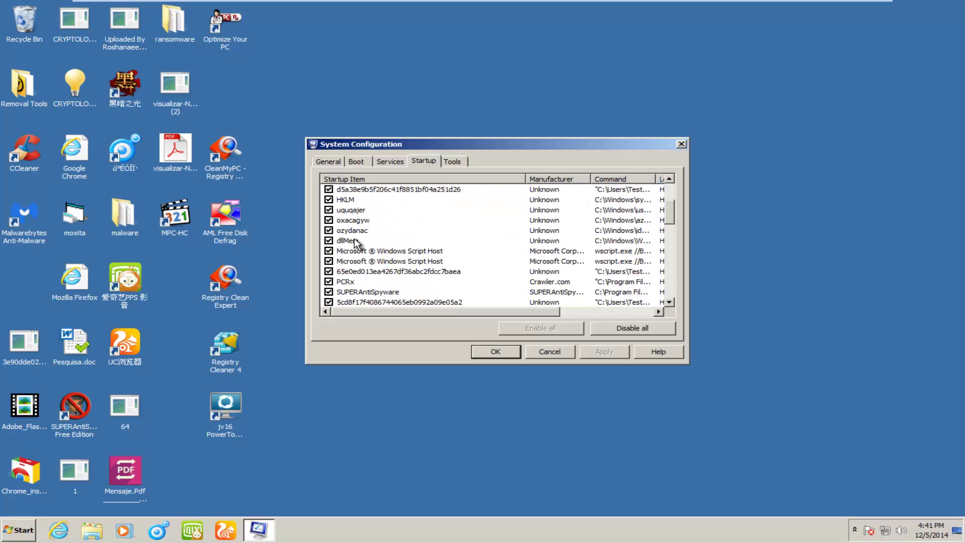
scroll(356, 243, down, 1)
click(357, 241)
scroll(365, 236, up, 1)
click(366, 221)
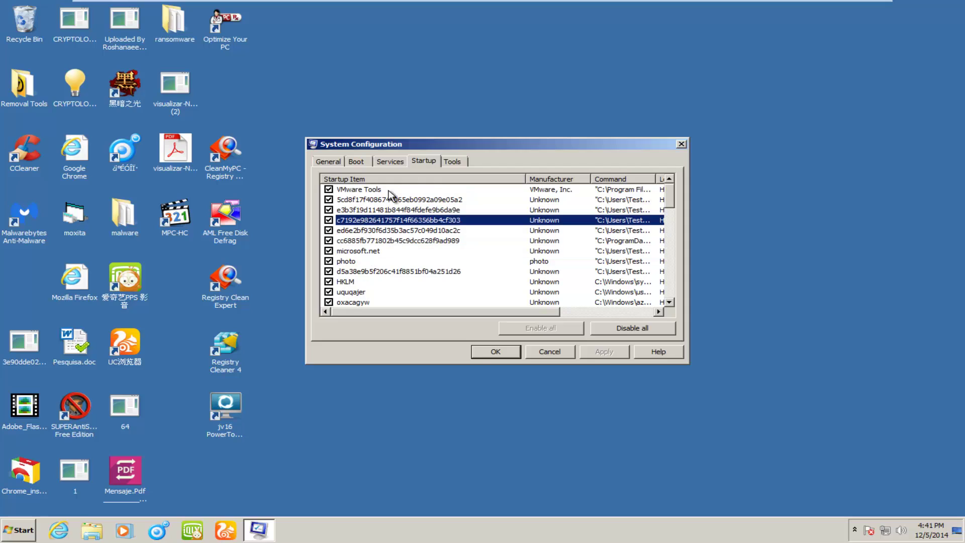
Recheck the top startup entries, then close System Configuration without changes.
drag(420, 118, 405, 97)
click(379, 156)
click(367, 173)
click(364, 184)
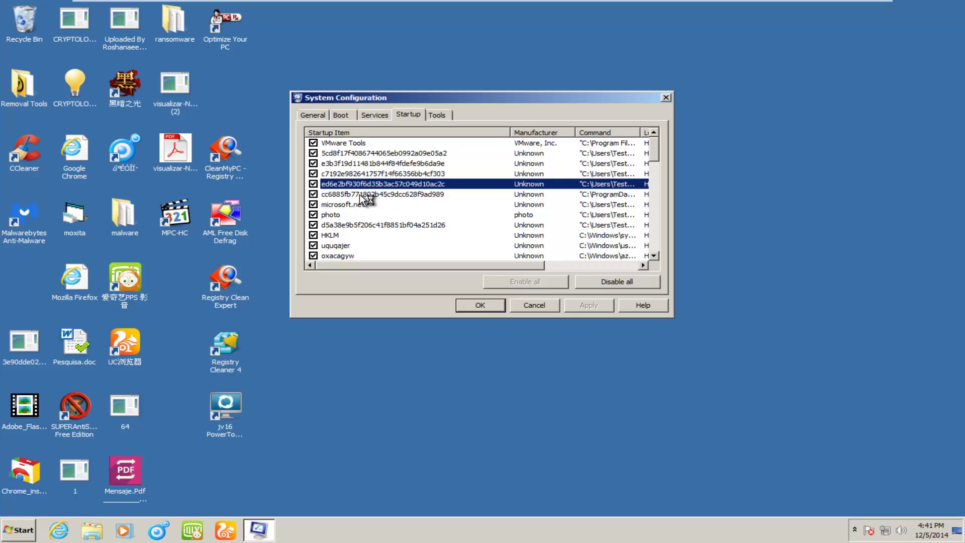
click(665, 99)
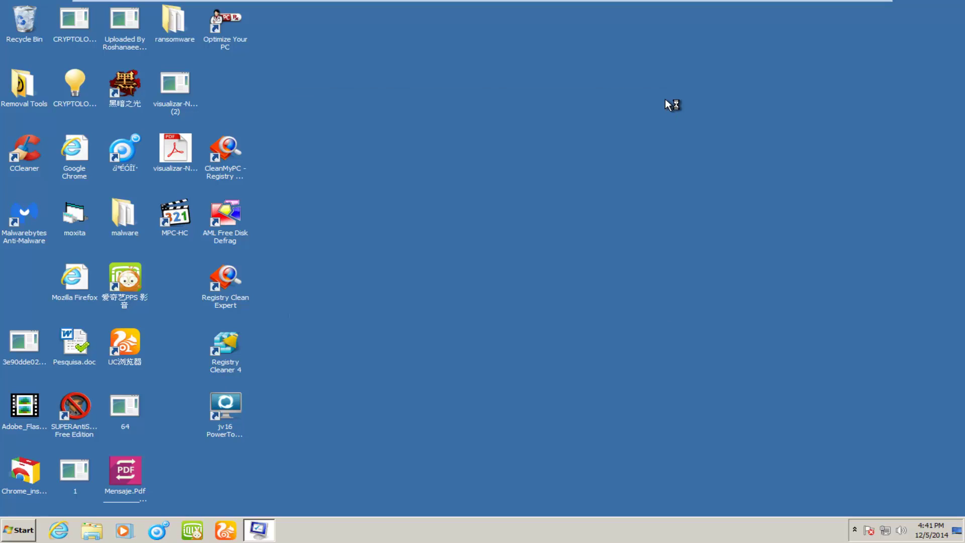
Launch procexp from the Removal Tools desktop folder, then close the folder window.
click(26, 89)
double_click(25, 90)
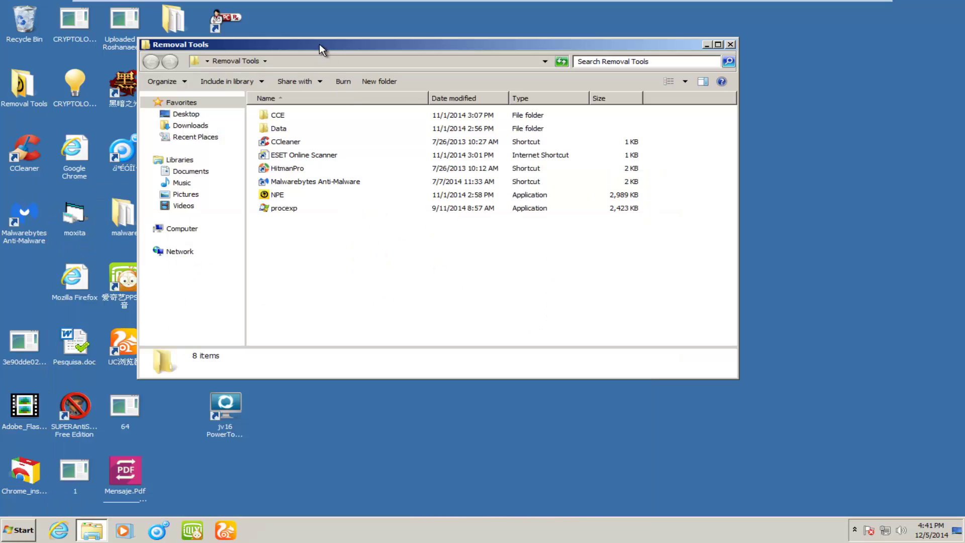
drag(319, 44, 357, 64)
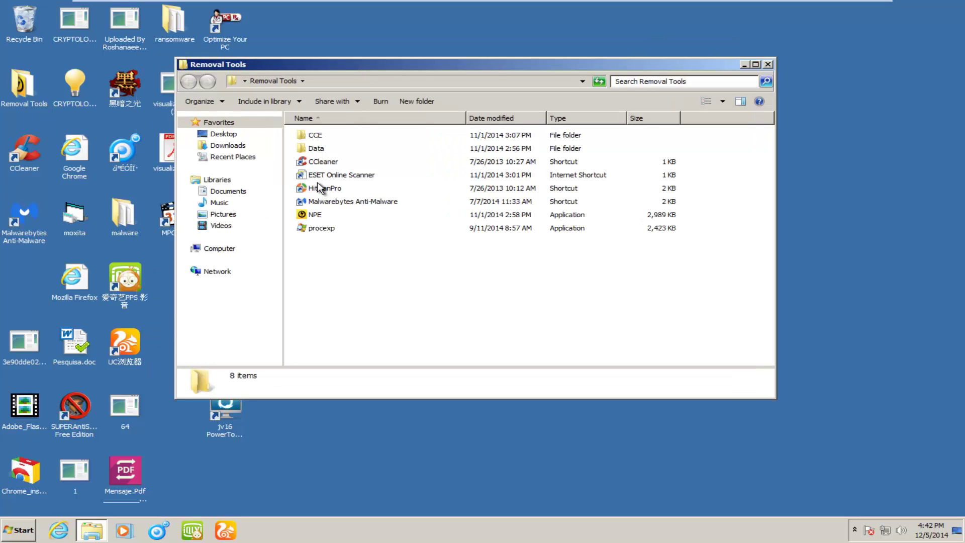
click(310, 230)
double_click(312, 231)
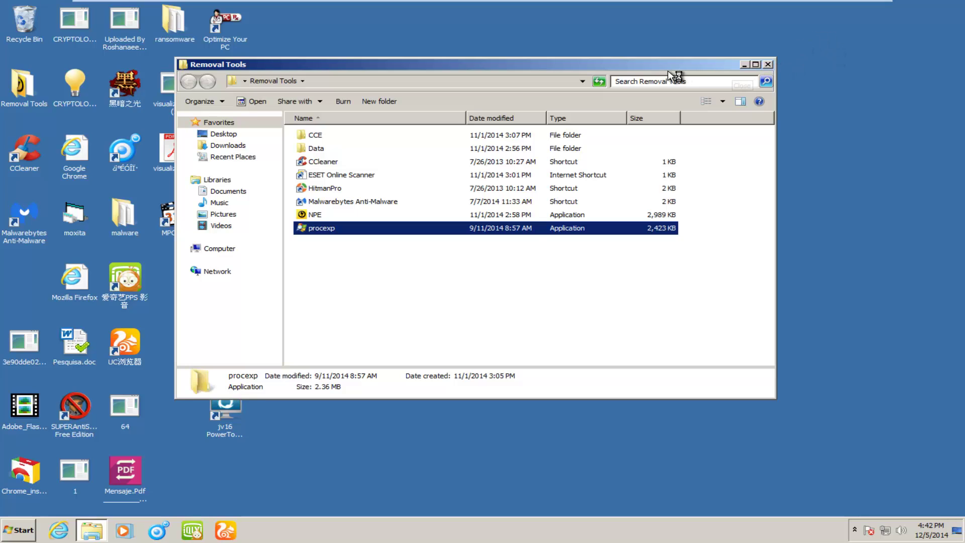
click(769, 64)
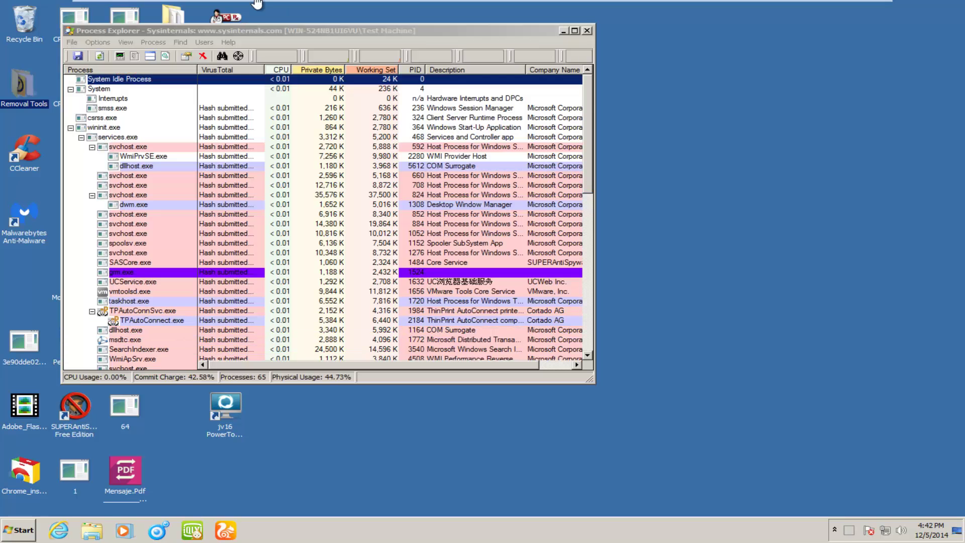
Review the VirusTotal column for flagged processes like Trojan.exe at 34/54, then close Process Explorer.
drag(267, 25, 359, 37)
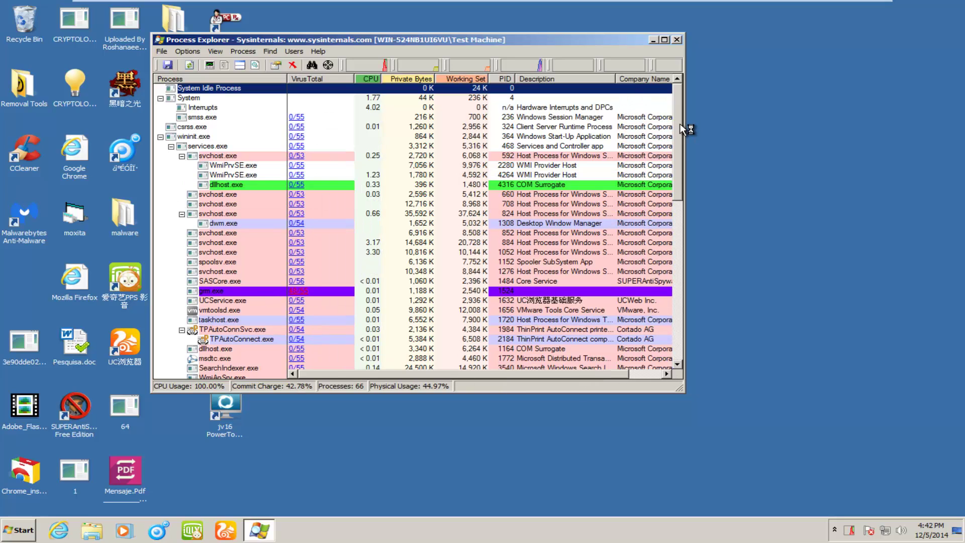
drag(680, 130, 668, 251)
scroll(310, 280, up, 3)
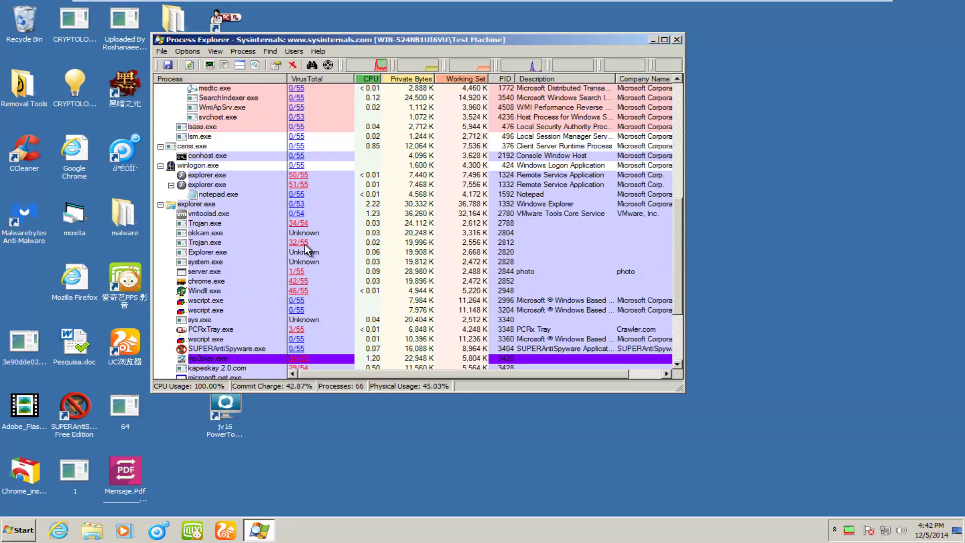
scroll(298, 296, down, 4)
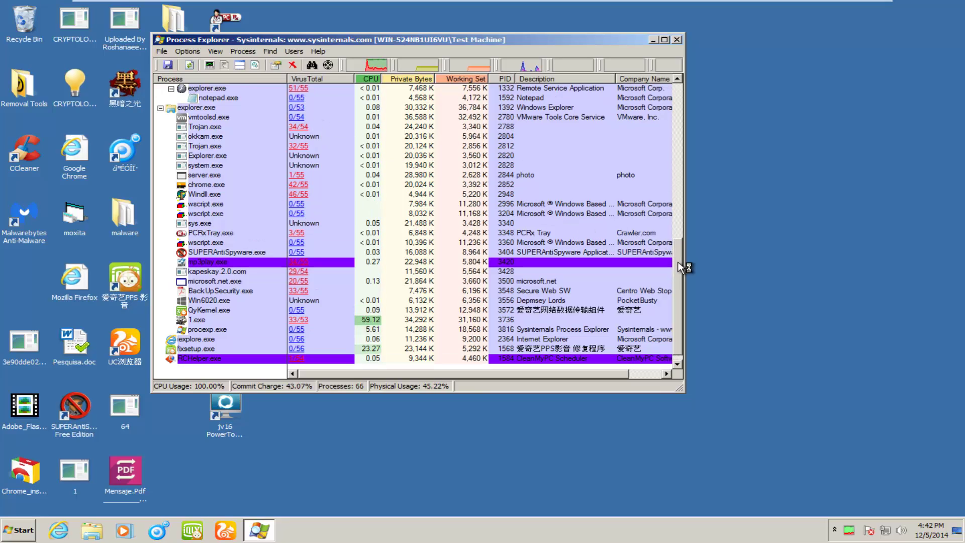
drag(677, 259, 669, 180)
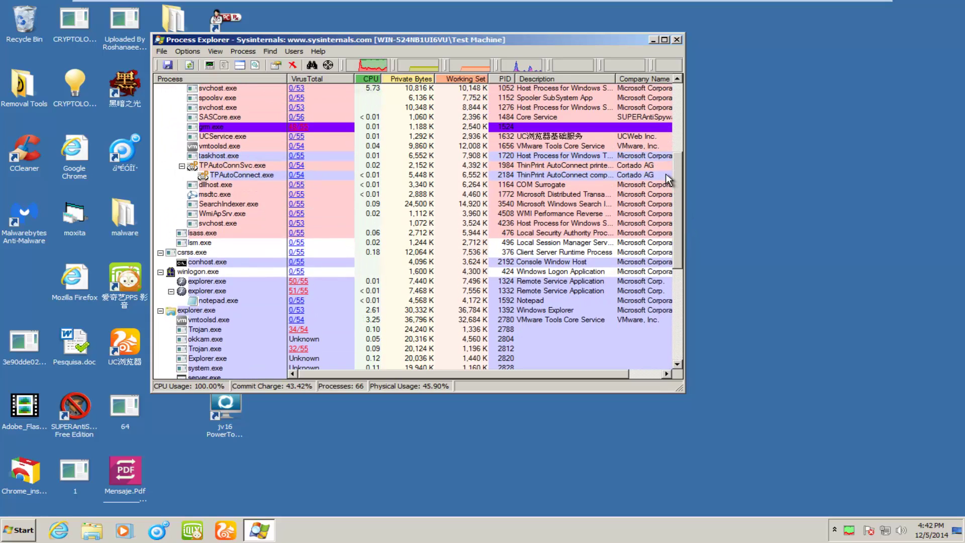
drag(669, 180, 665, 243)
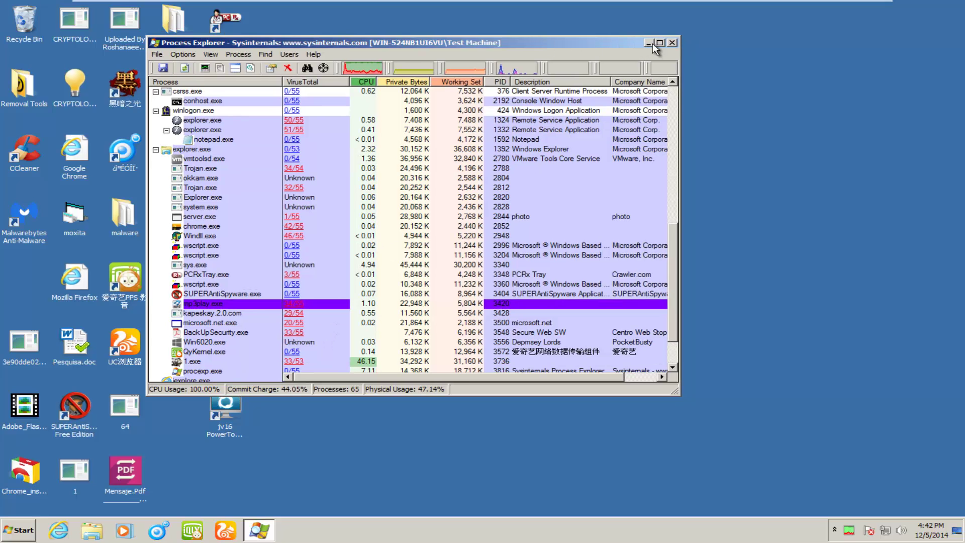
click(673, 41)
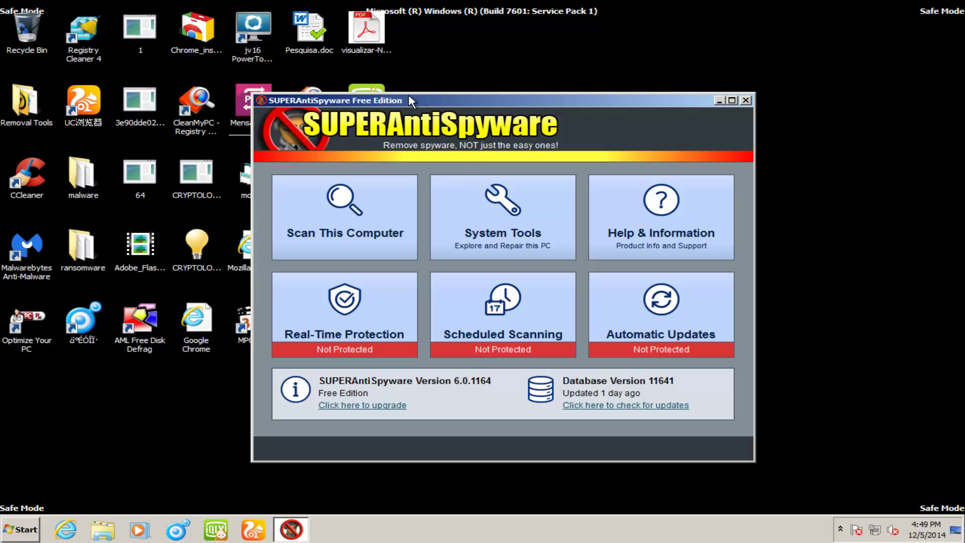
Move the SUPERAntiSpyware window up and to the left.
drag(409, 101, 403, 75)
Start a Complete Scan and uninstall the Generic PUP it flags.
click(350, 186)
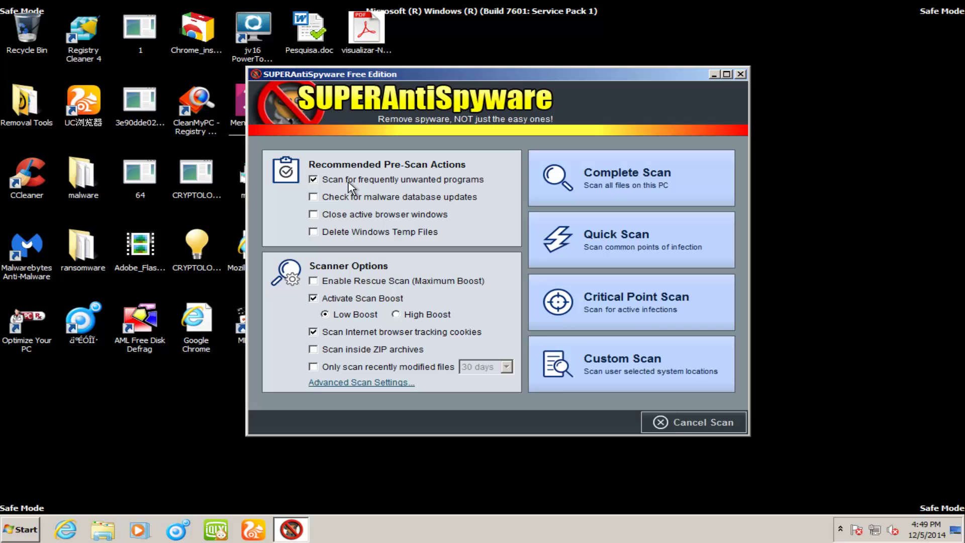
click(586, 173)
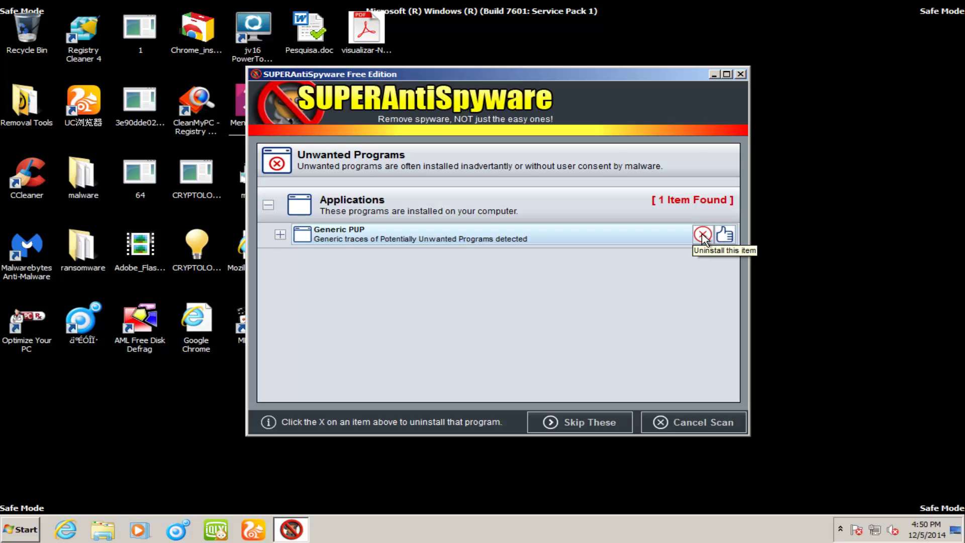
click(703, 235)
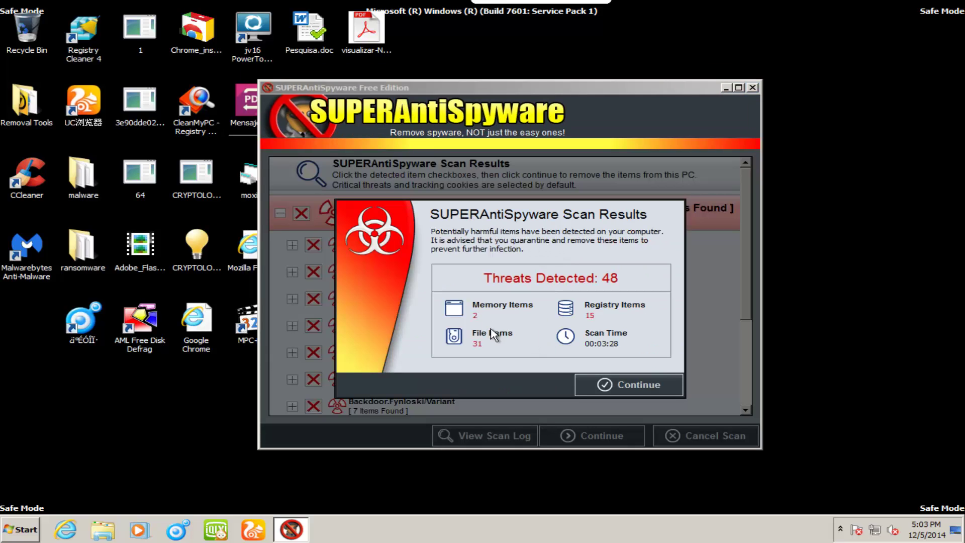
Dismiss the scan summary and expand Trojan.Agent/Gen-Graftor to show its files.
click(614, 383)
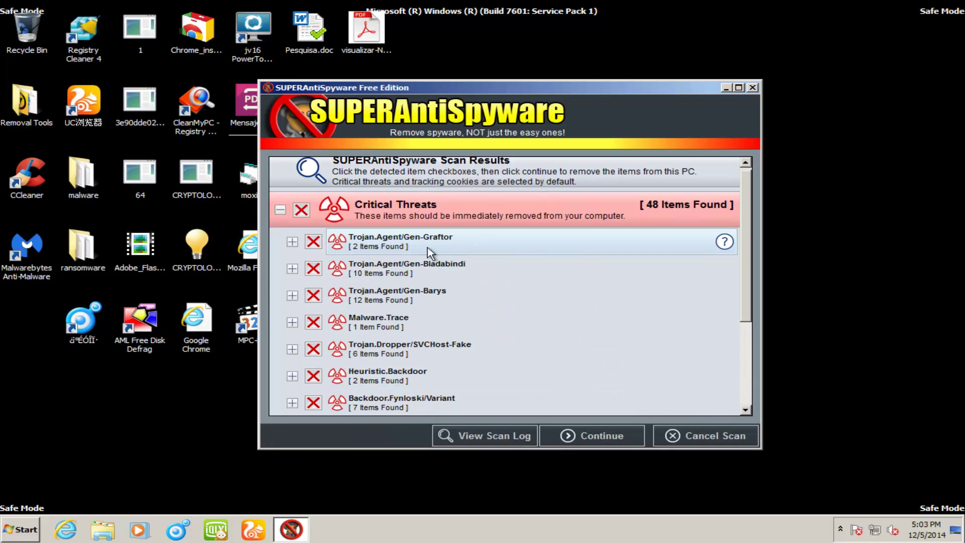
click(292, 243)
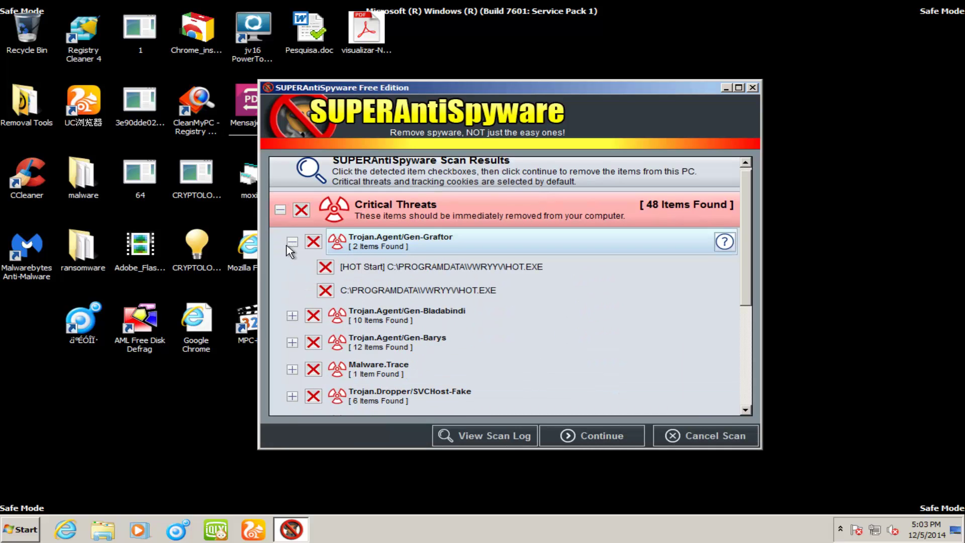
scroll(443, 234, down, 1)
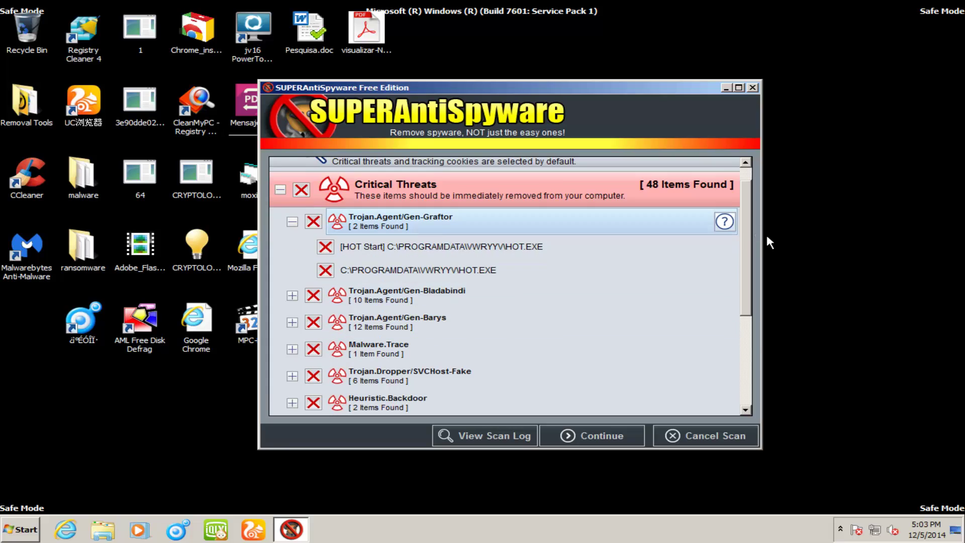
mouse_move(747, 282)
mouse_down()
mouse_move(746, 366)
mouse_move(732, 276)
mouse_up()
scroll(352, 337, down, 1)
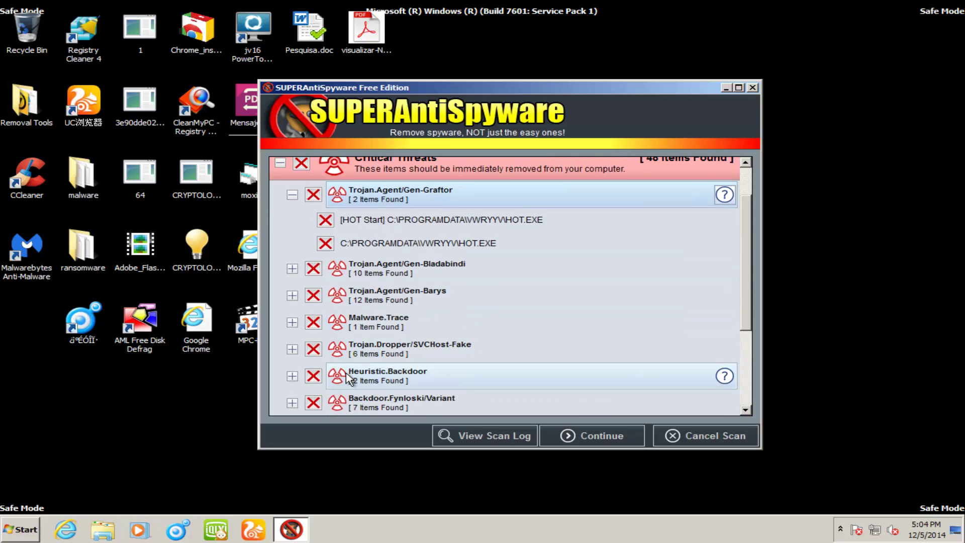
scroll(294, 356, down, 1)
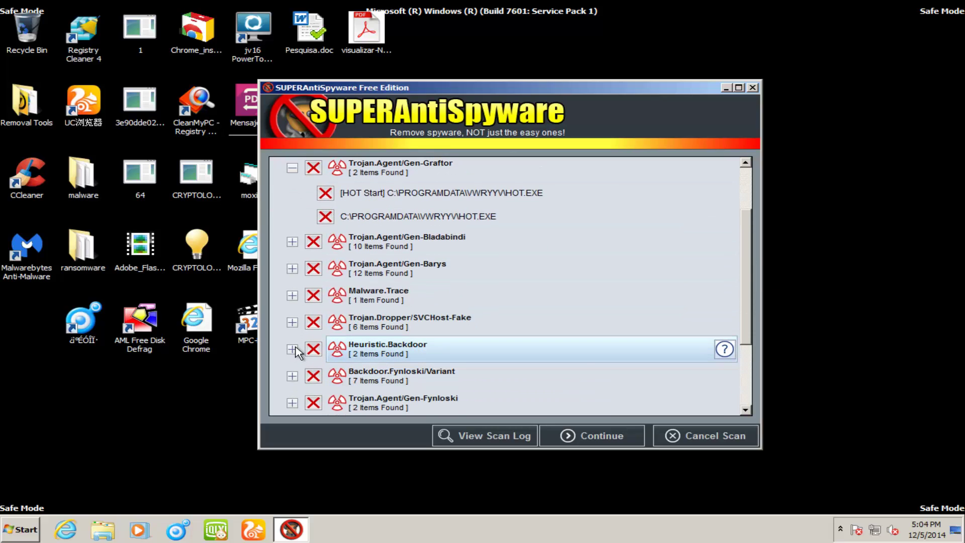
Expand Heuristic.Backdoor and Trojan.Agent/Gen-Banload to reveal svchost.exe and pesquisa.doc.exe.
click(292, 349)
scroll(380, 276, up, 1)
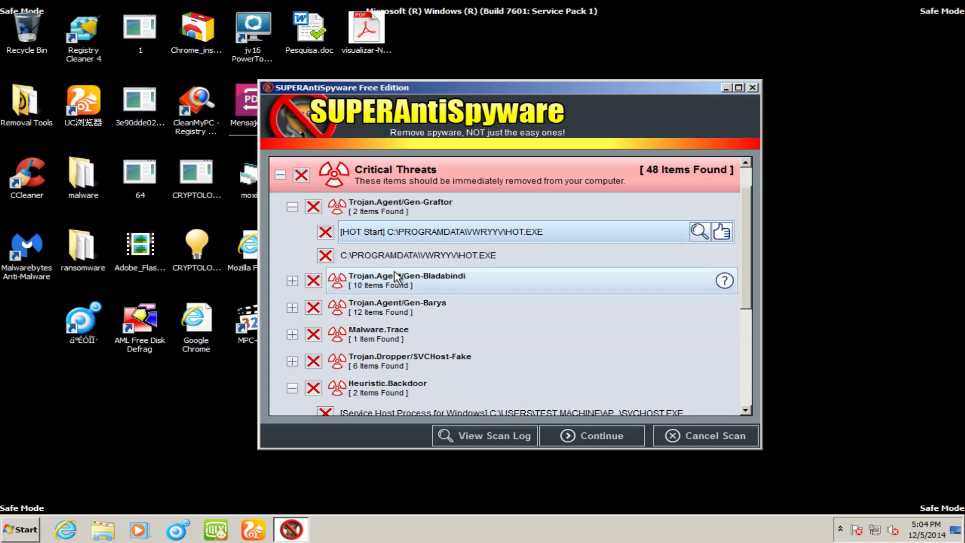
scroll(392, 246, down, 3)
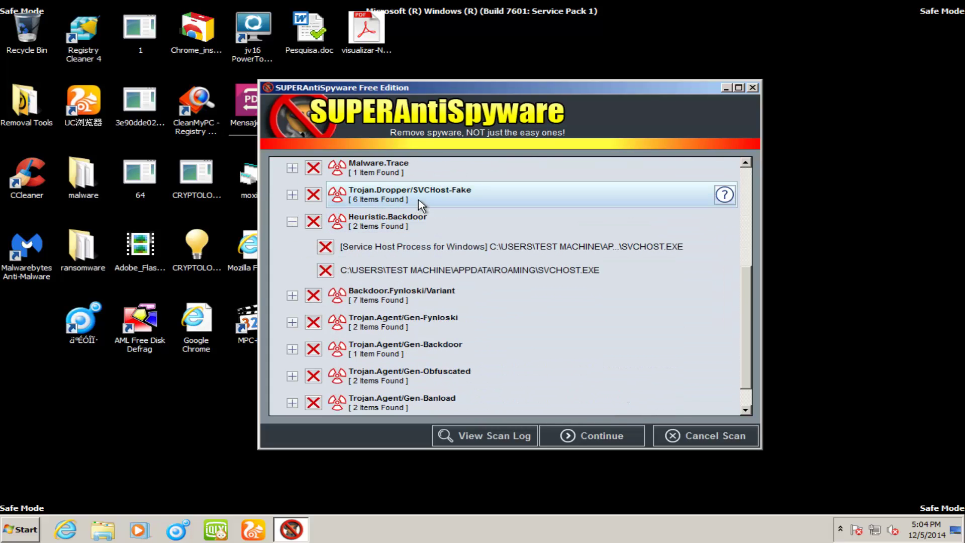
scroll(704, 295, down, 1)
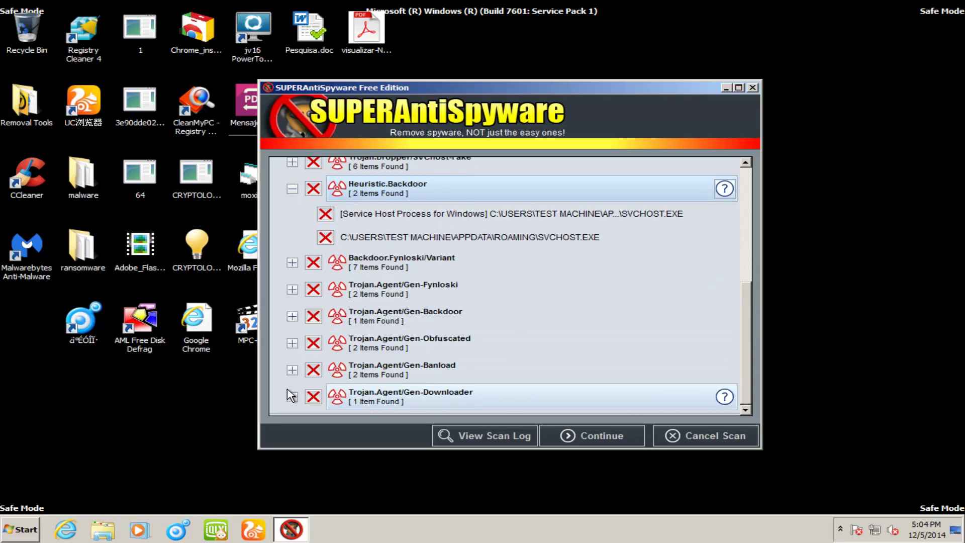
click(292, 370)
scroll(347, 358, down, 1)
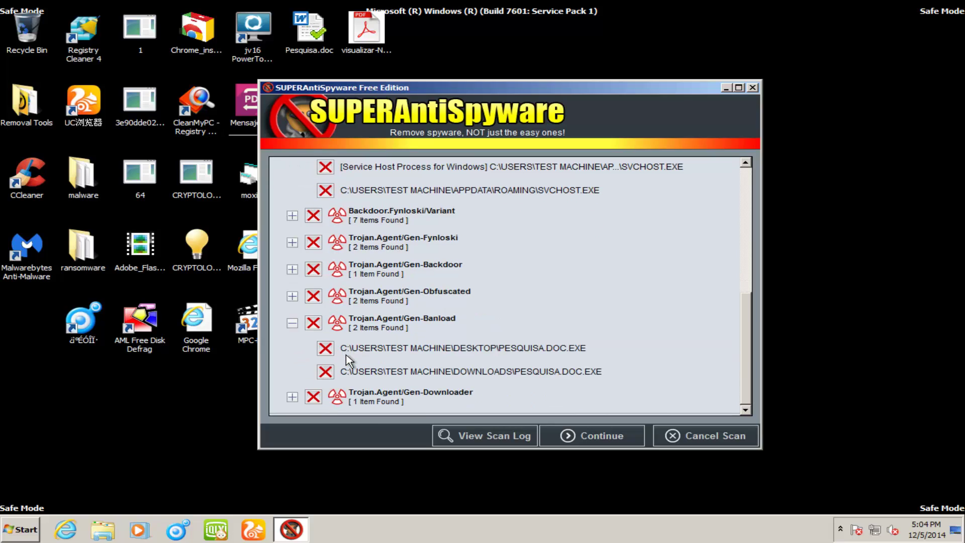
mouse_move(354, 354)
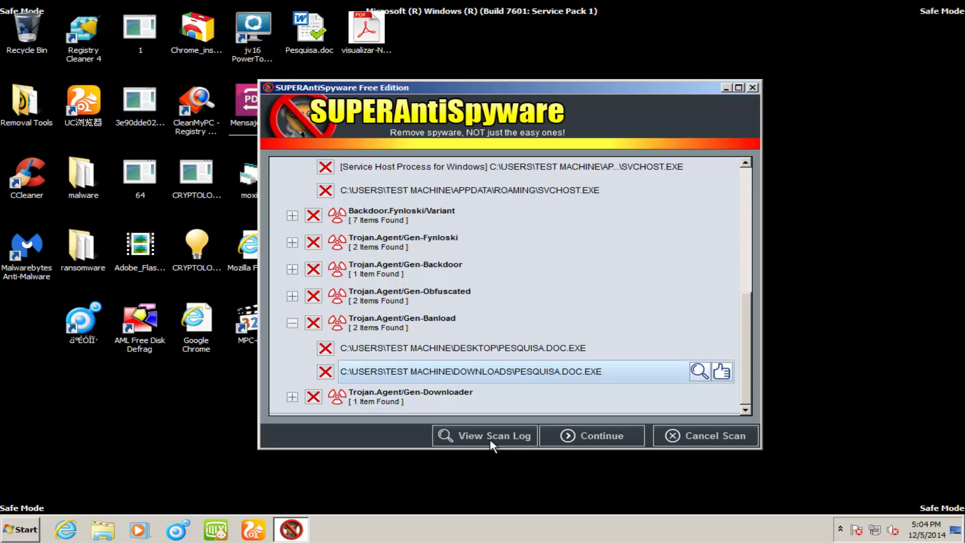
Quarantine all 48 detected threats and reboot the PC to finish removal.
click(578, 442)
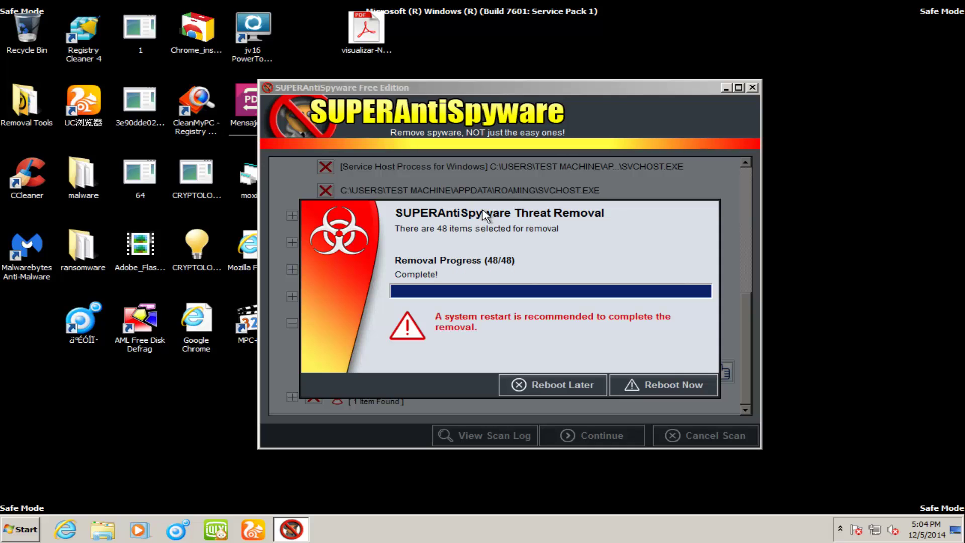
click(638, 385)
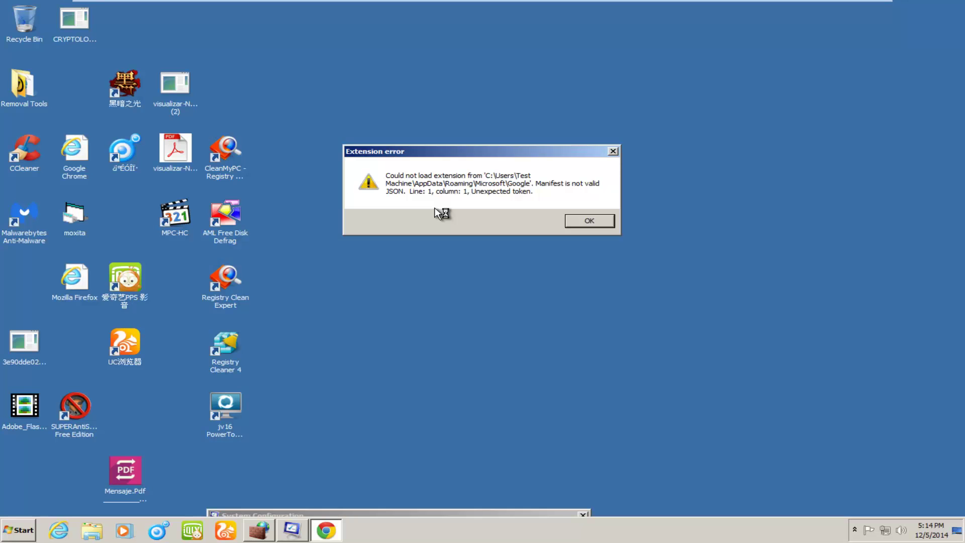
Dismiss the Chrome extension error and try closing the unresponsive Chrome window.
click(576, 220)
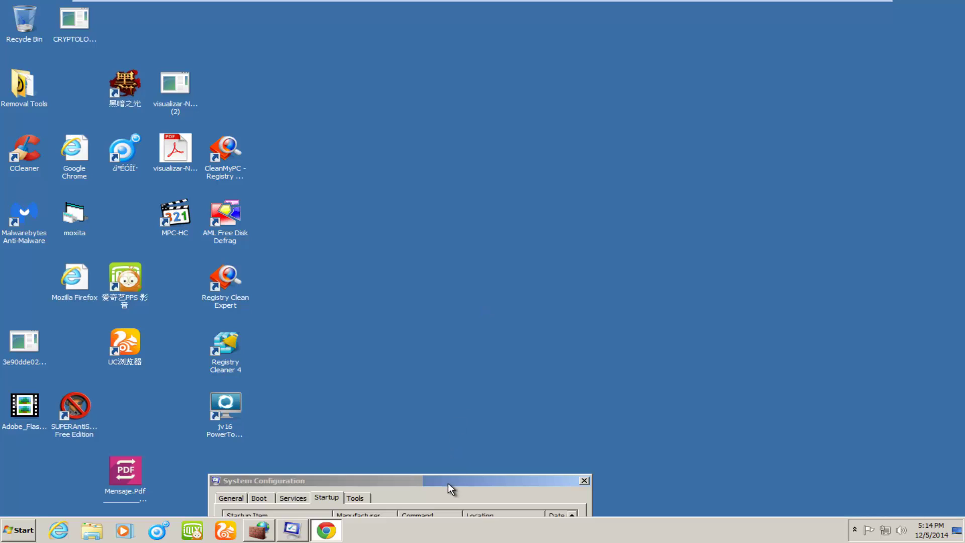
right_click(326, 529)
click(673, 15)
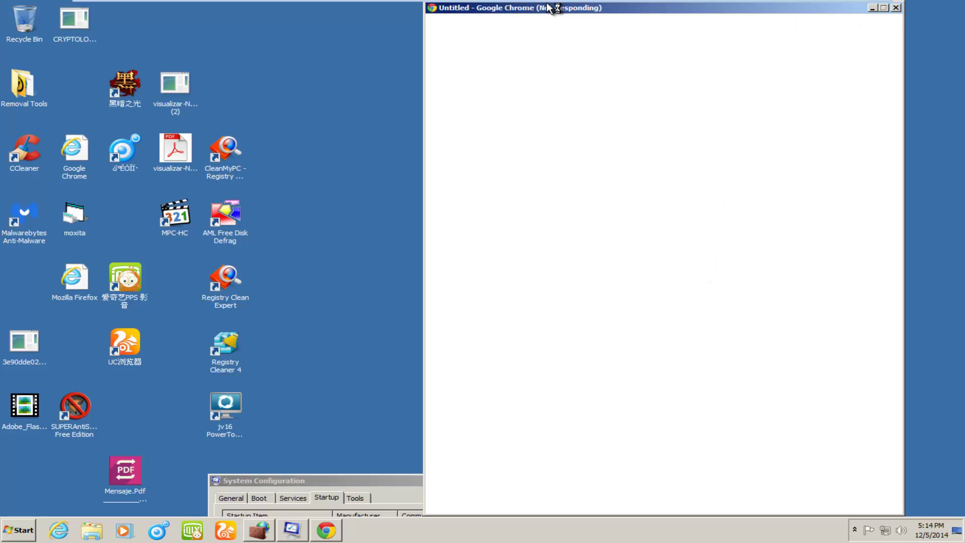
click(897, 8)
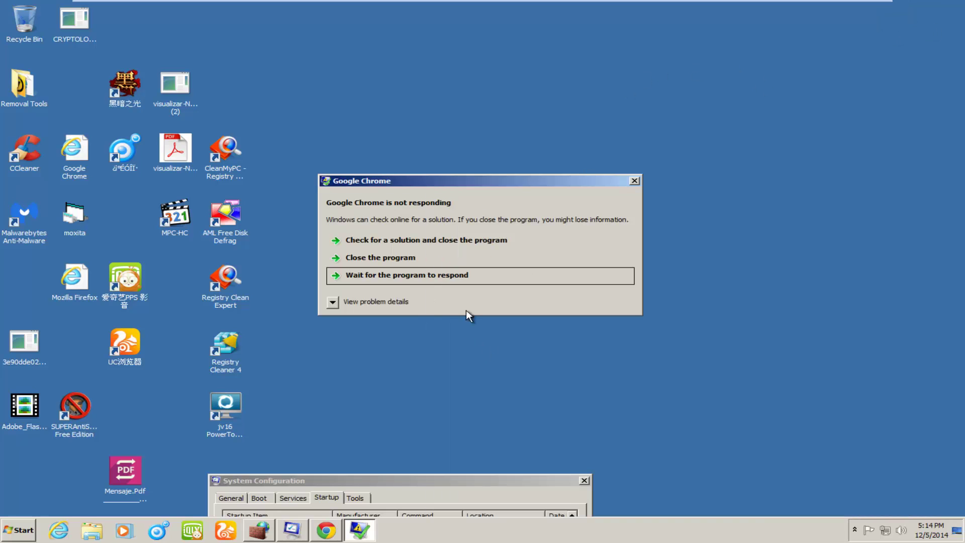
Widen the Startup Item column to read entries like BackUpSecurity, Win6020 and Vault.
drag(372, 481, 433, 86)
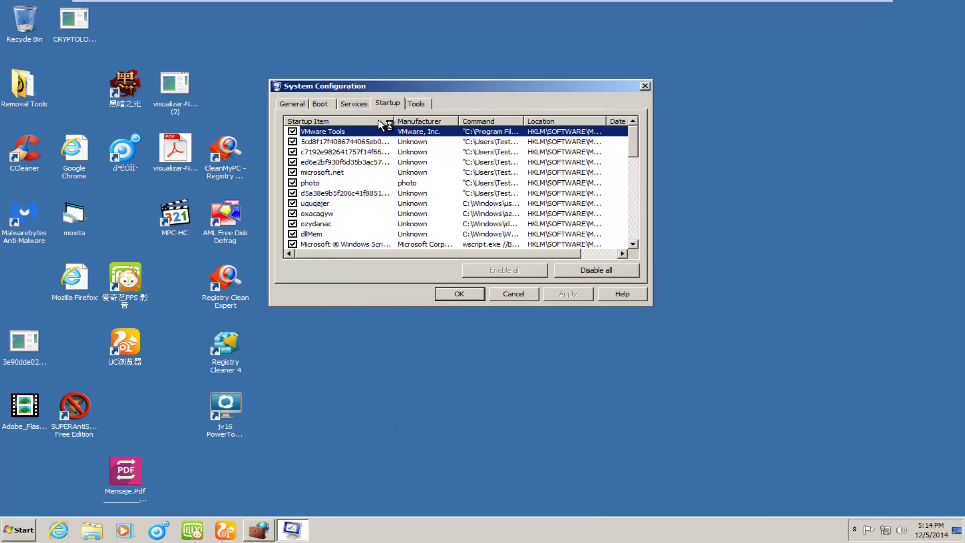
drag(392, 122, 485, 122)
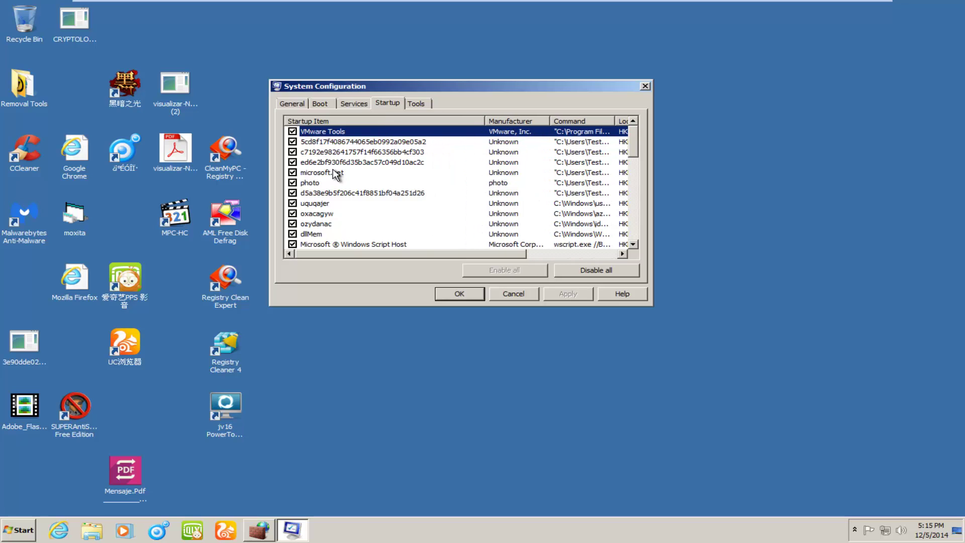
scroll(379, 165, down, 4)
scroll(375, 197, down, 3)
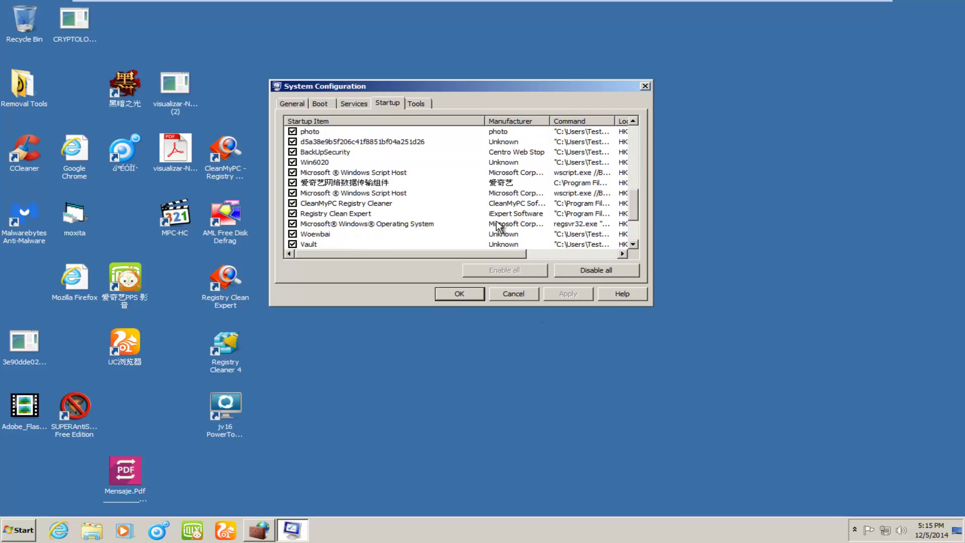
Close System Configuration and start Task Manager from the taskbar menu.
click(645, 88)
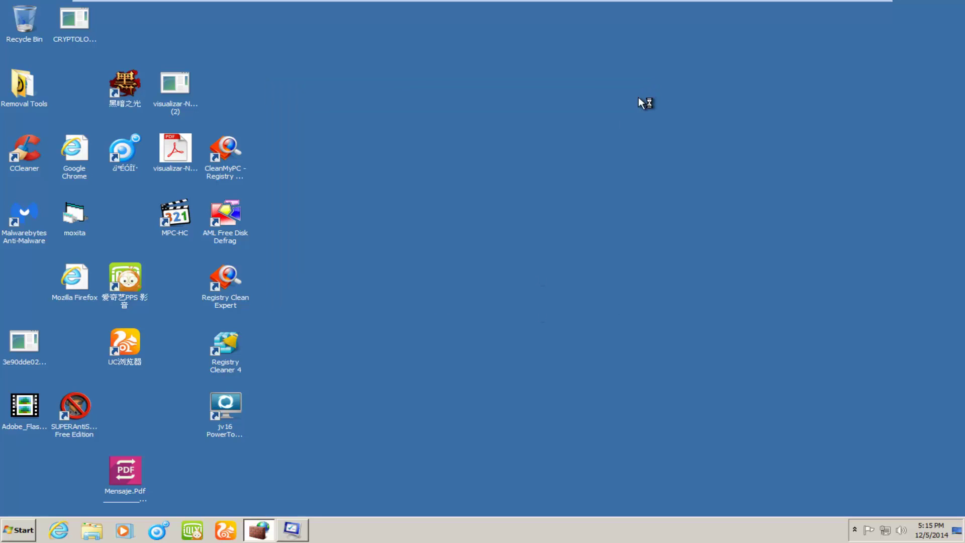
right_click(429, 526)
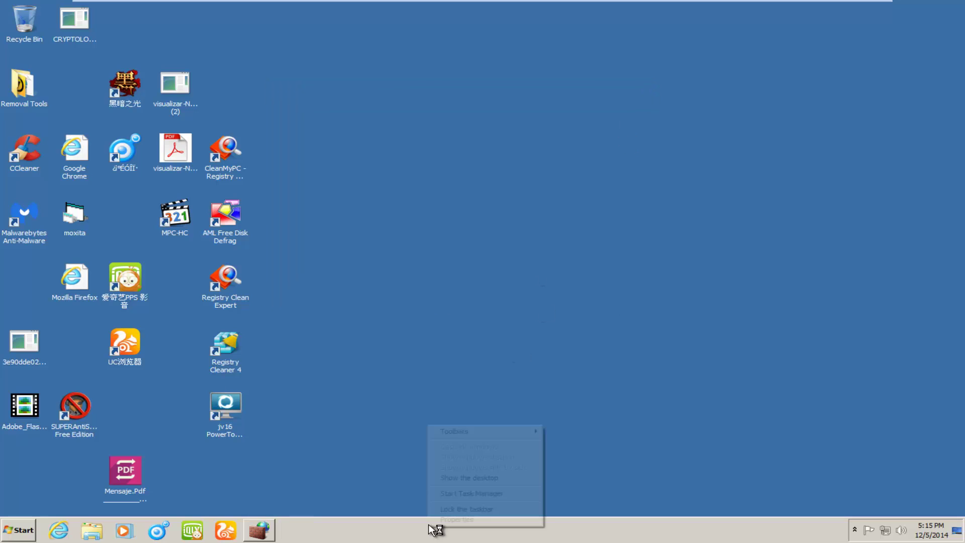
click(457, 493)
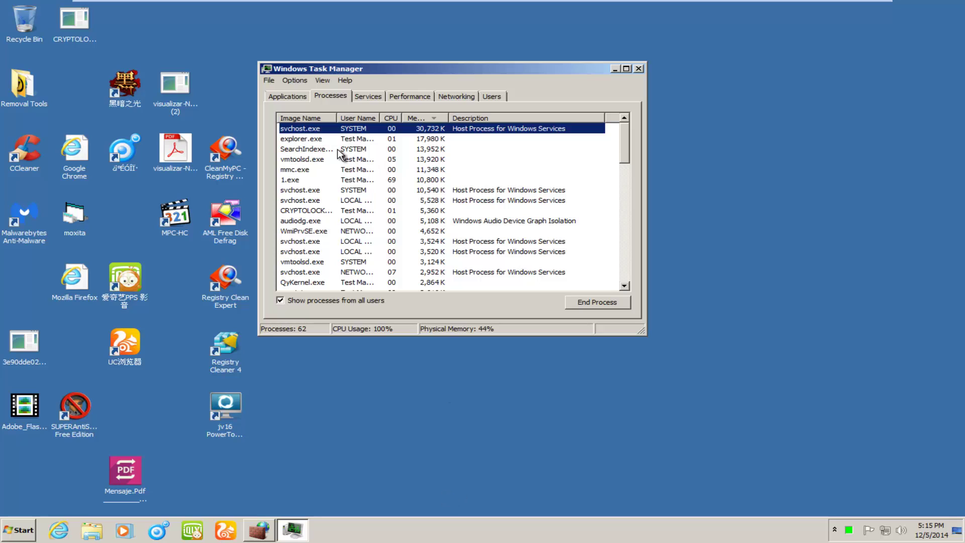
Inspect suspicious processes such as 1.exe, the cryptolocker-named process, BackUpSecurity and dllhost.exe.
click(291, 179)
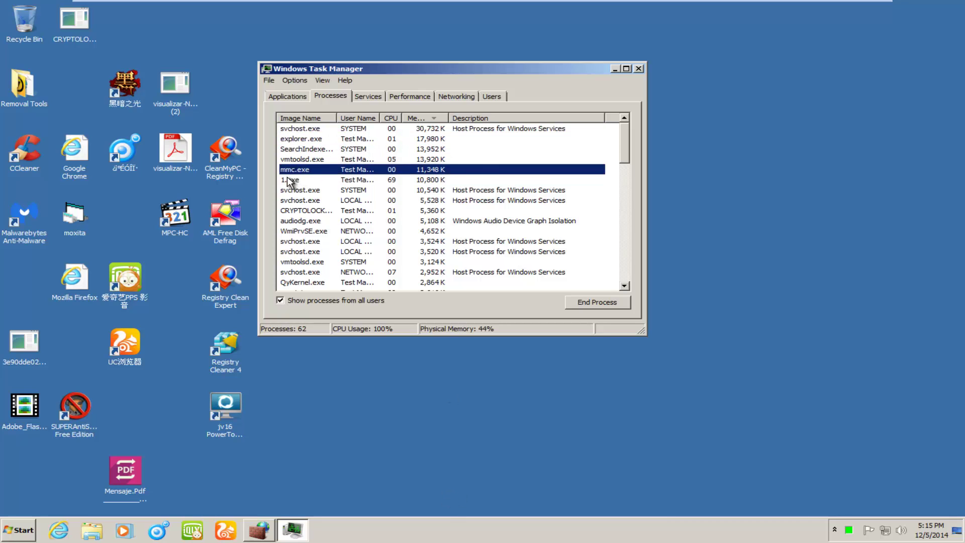
scroll(294, 166, down, 3)
click(298, 132)
scroll(304, 186, up, 1)
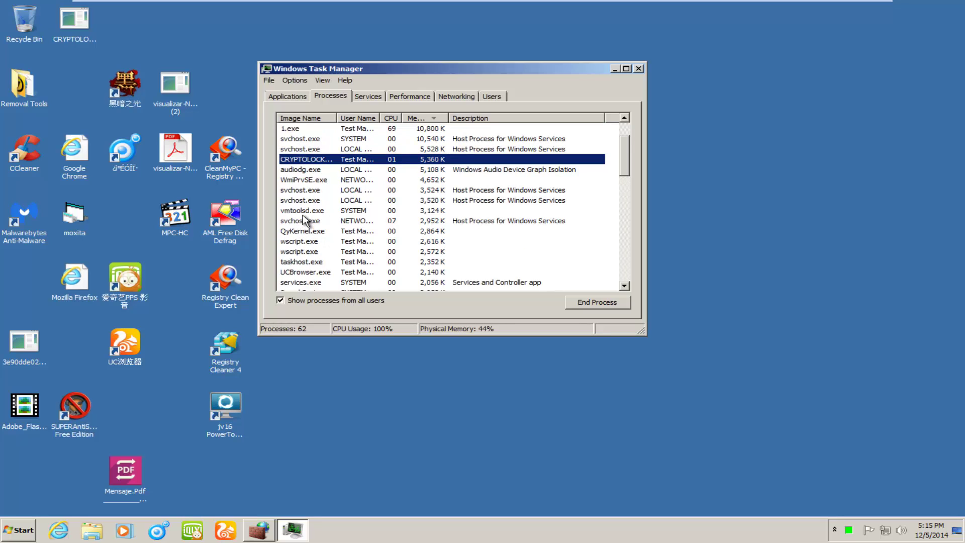
scroll(307, 226, down, 5)
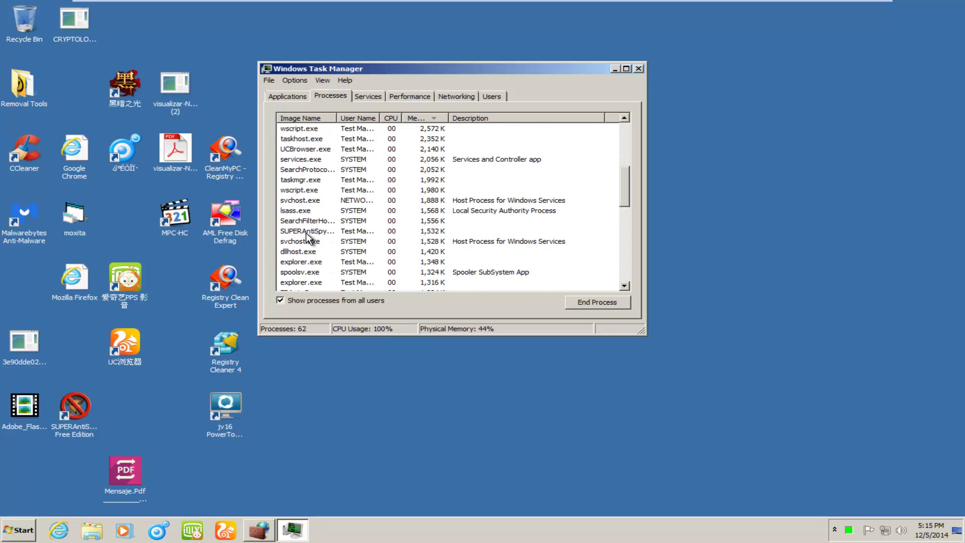
scroll(307, 232, down, 3)
click(306, 210)
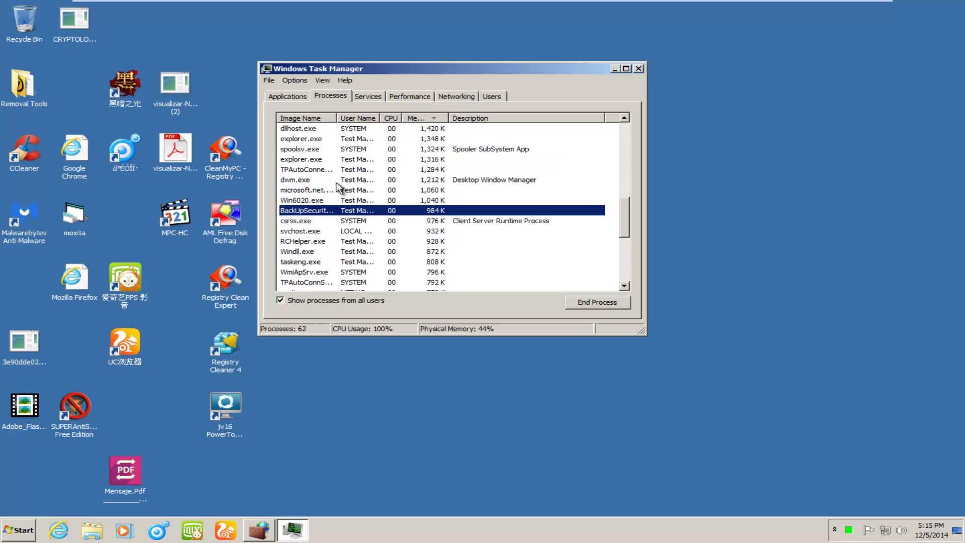
drag(337, 119, 365, 120)
scroll(324, 233, down, 3)
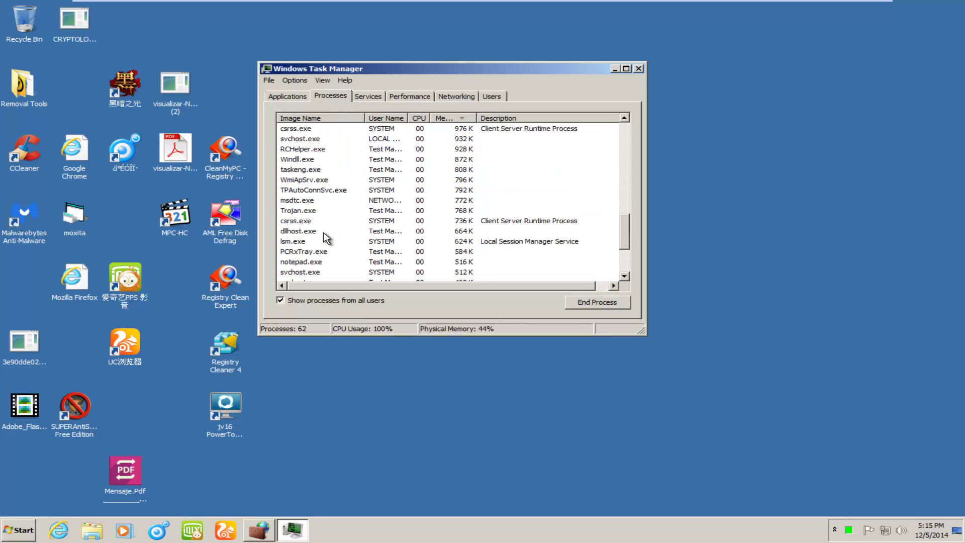
click(322, 232)
scroll(331, 234, down, 3)
Close Task Manager, restore the firewall console, then close it.
click(637, 70)
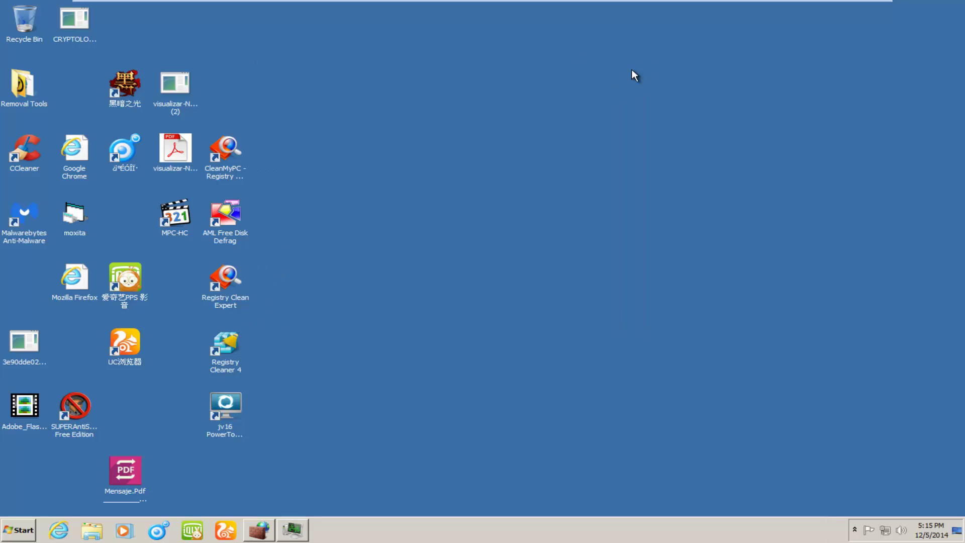
click(269, 531)
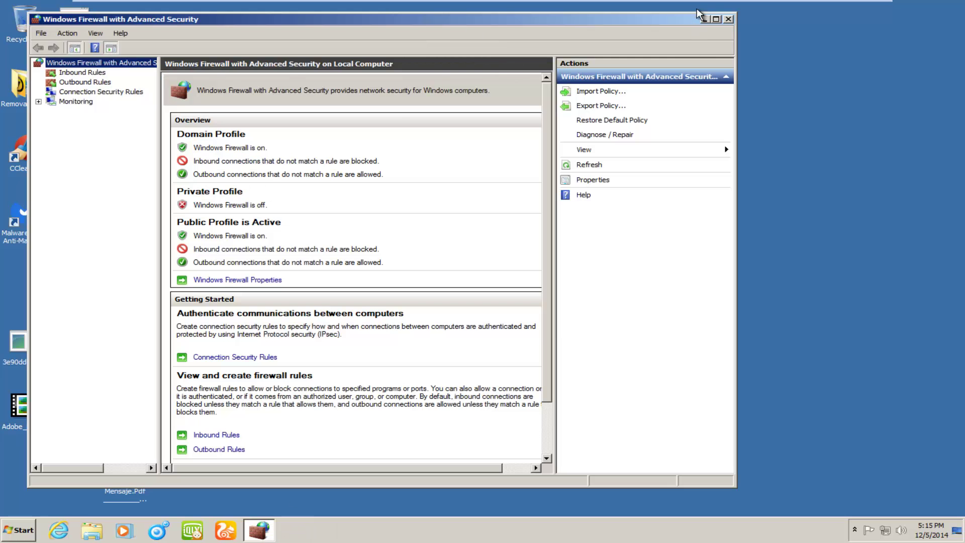
click(729, 20)
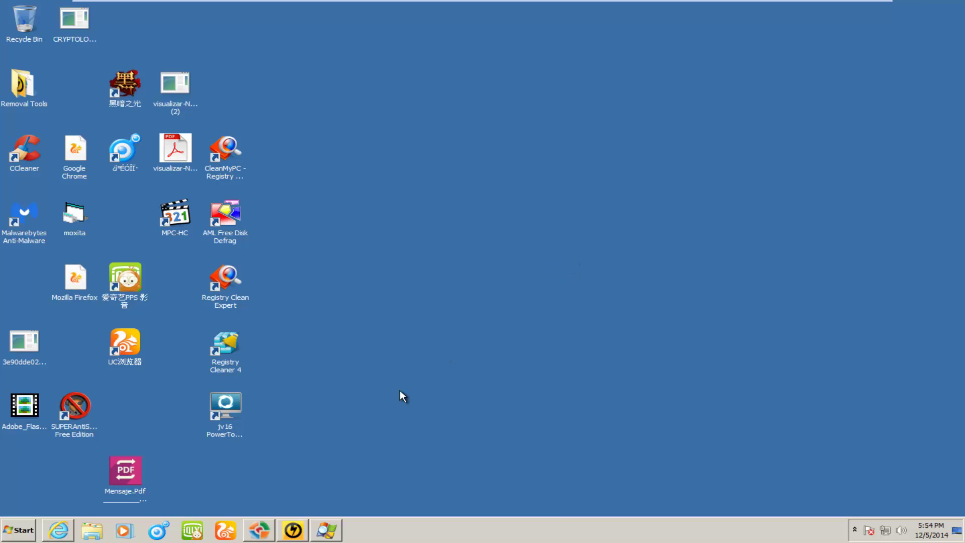
Check the VirusTotal scores of all 62 processes in Process Explorer, then close it.
click(326, 530)
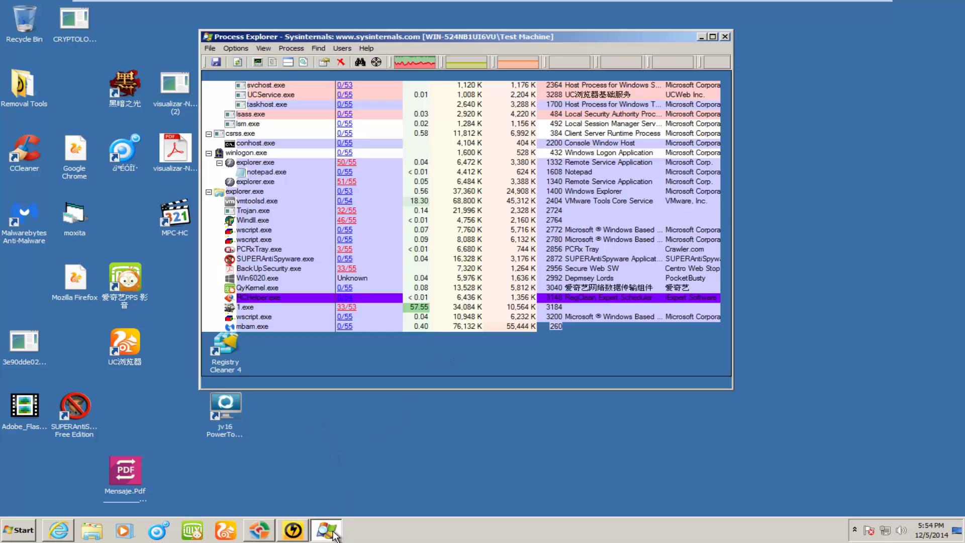
drag(325, 31, 311, 21)
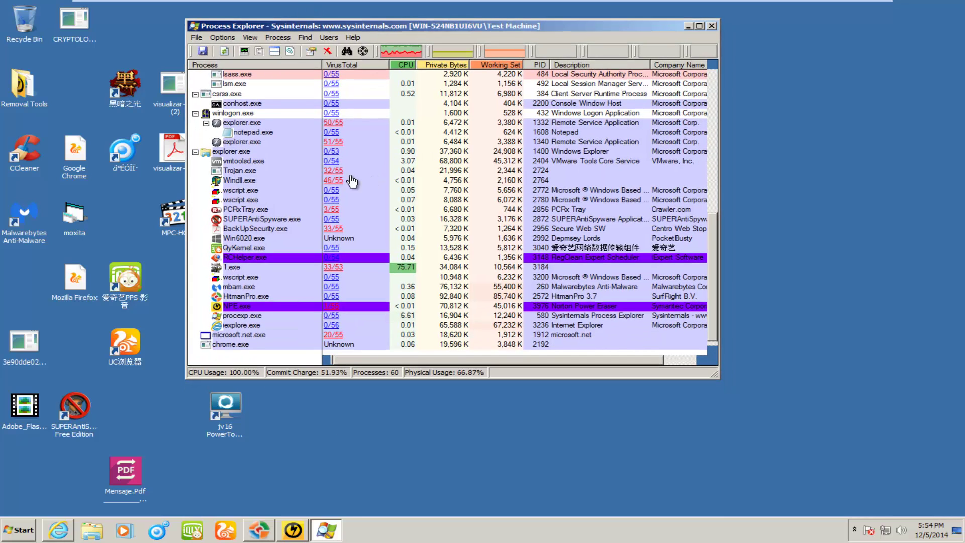
scroll(313, 178, up, 6)
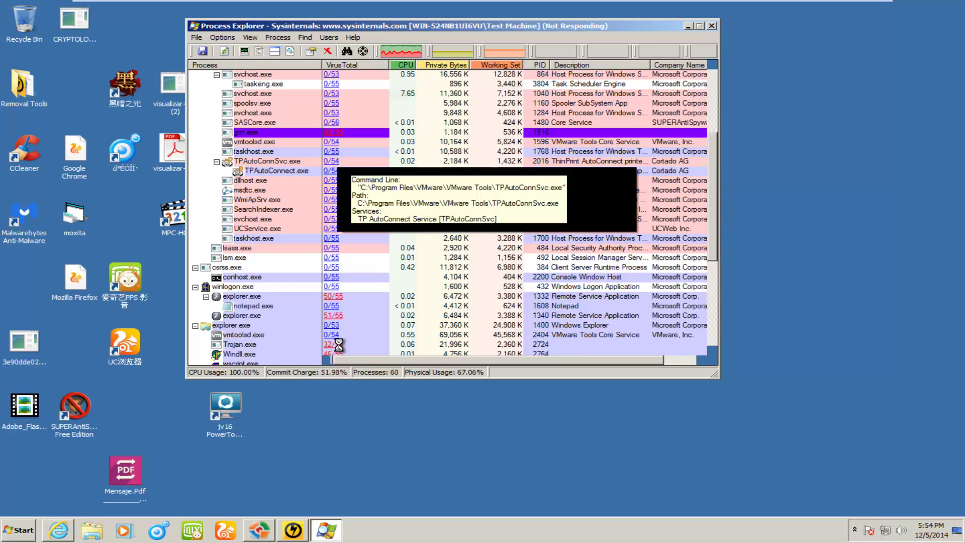
drag(717, 224, 714, 330)
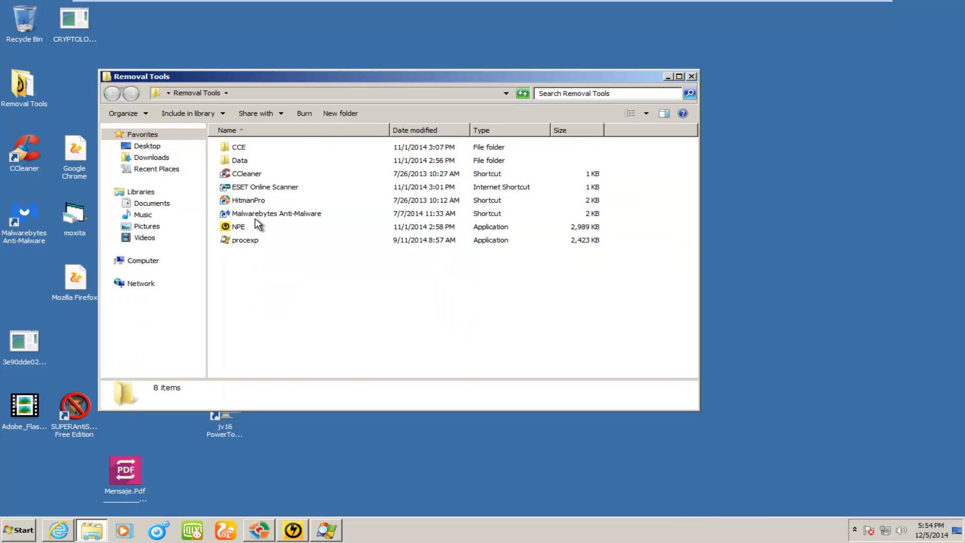
Select the Malwarebytes Anti-Malware shortcut and close the Removal Tools folder window.
click(259, 213)
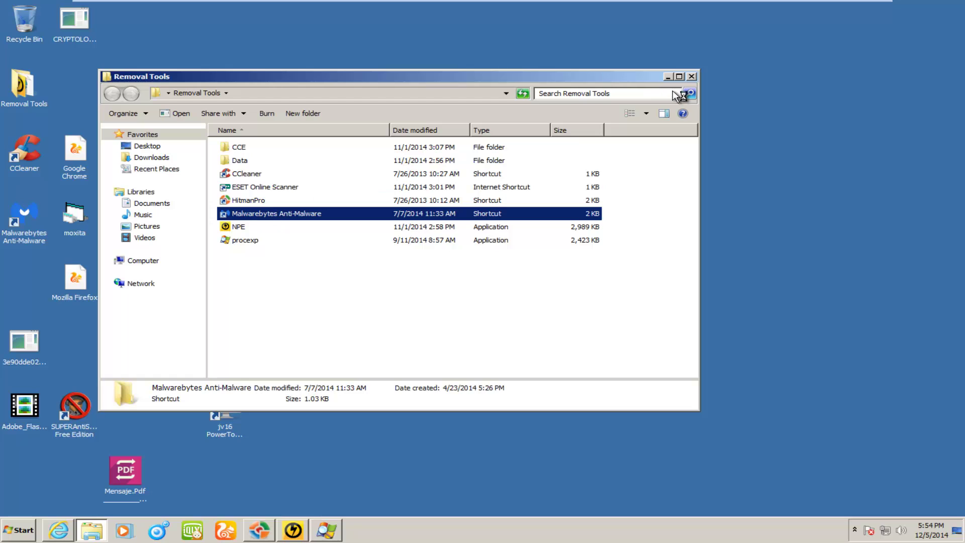
click(692, 74)
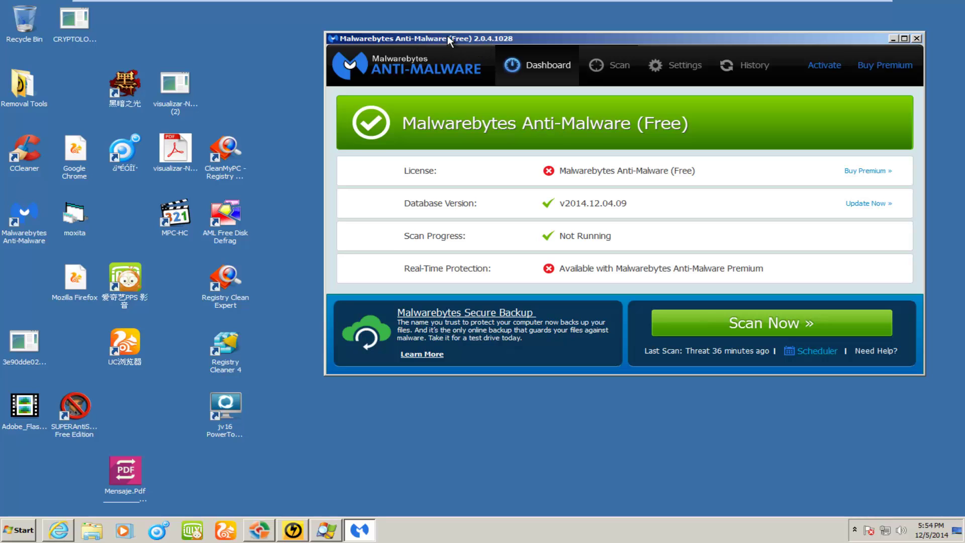
Show the latest Malwarebytes scan's detections: 83 malicious and 878 non-malware items.
drag(447, 35, 358, 33)
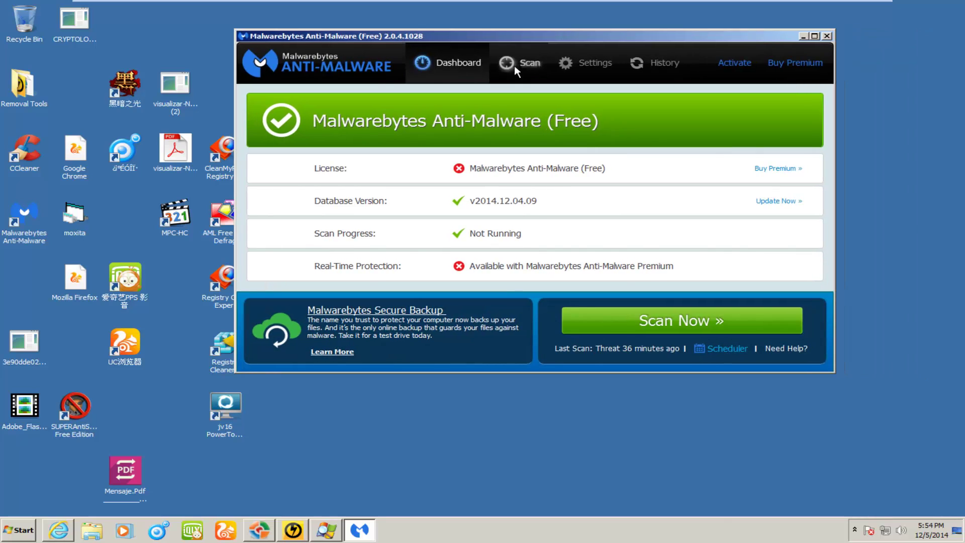
click(523, 63)
drag(459, 58, 402, 75)
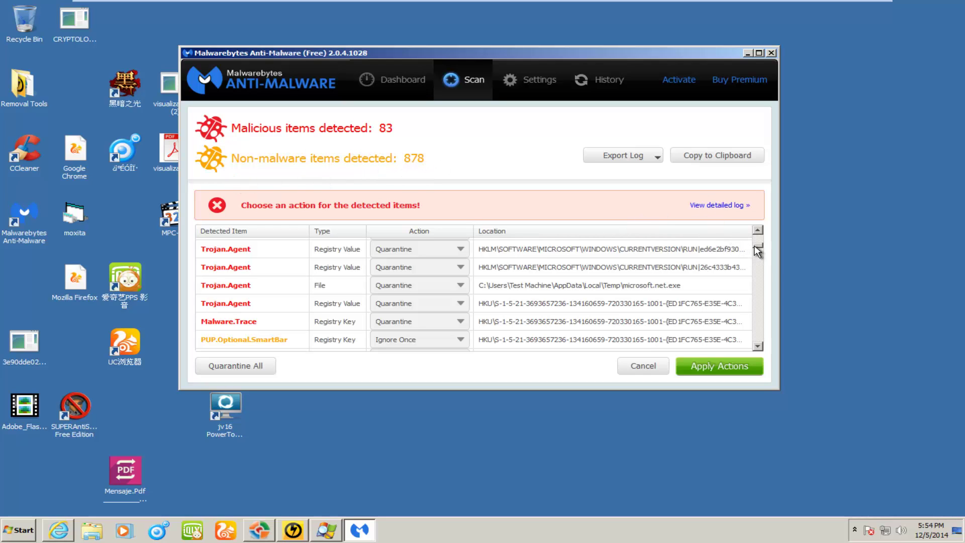
mouse_move(758, 246)
mouse_down()
mouse_move(758, 260)
mouse_move(759, 235)
mouse_up()
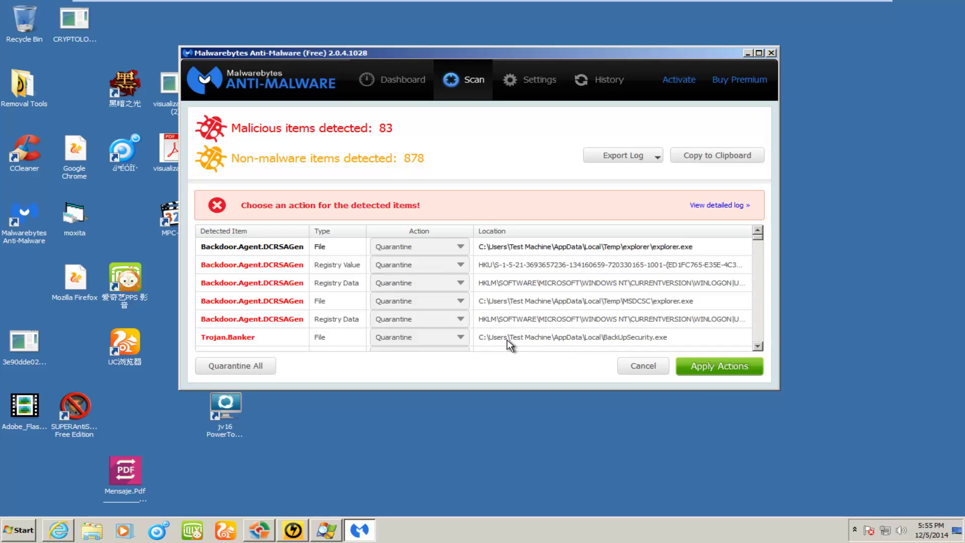
Review detections like Trojan.Banker and Worm.Jenxcus, then bring HitmanPro's results forward.
click(599, 336)
drag(759, 237, 757, 241)
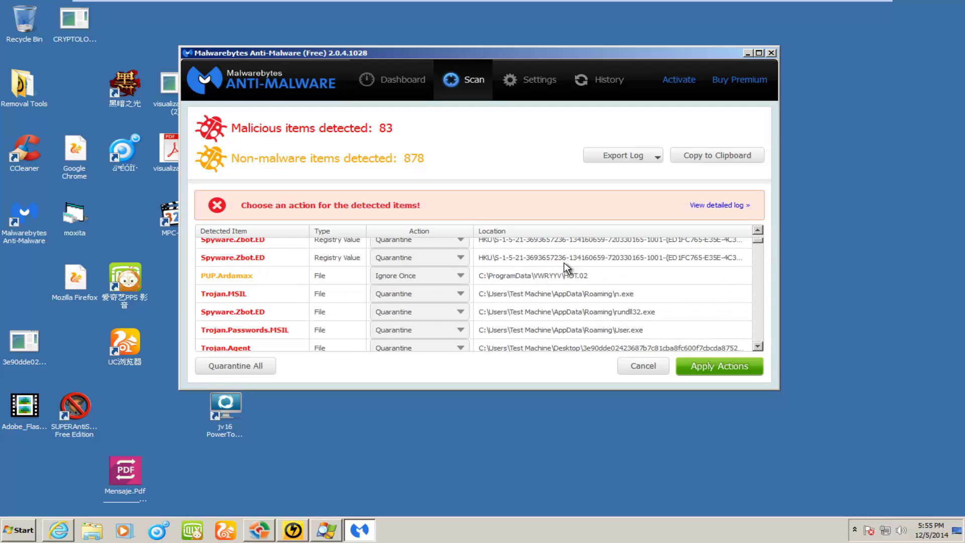
click(759, 246)
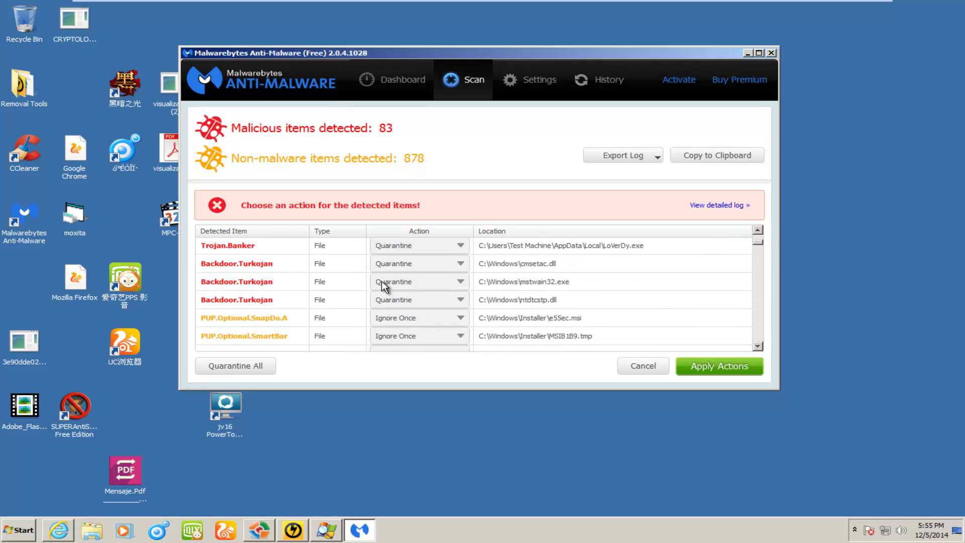
scroll(389, 284, down, 1)
click(759, 253)
drag(757, 250, 760, 341)
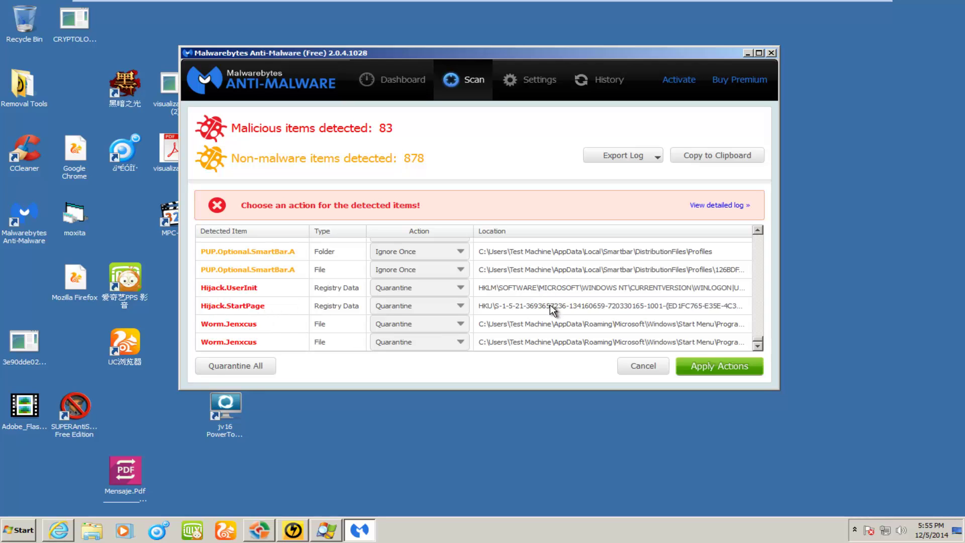
click(238, 327)
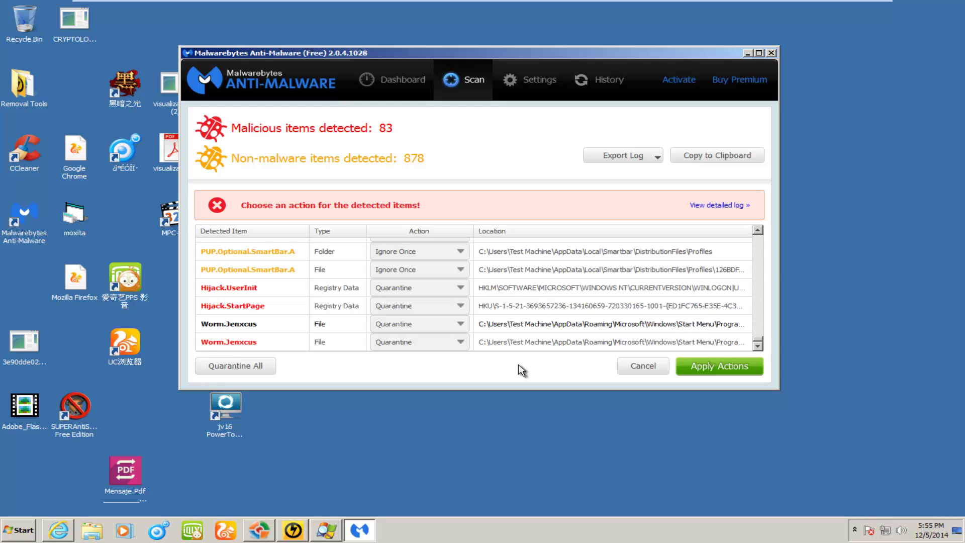
click(260, 530)
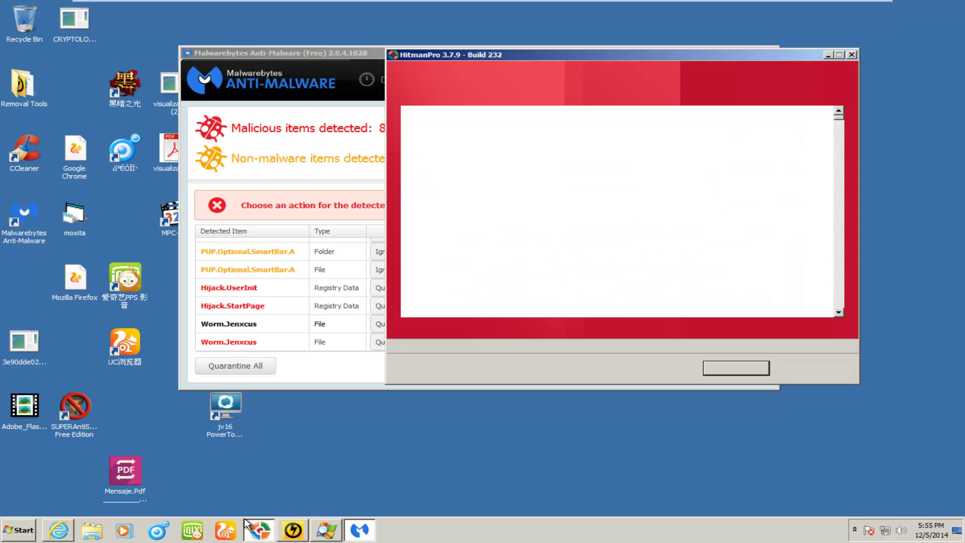
Expand HitmanPro's top detections: microsoft.net.exe, 1.exe, LoVerDy.exe, csrss.exe (Trojan.Emotet.B).
drag(505, 68, 387, 68)
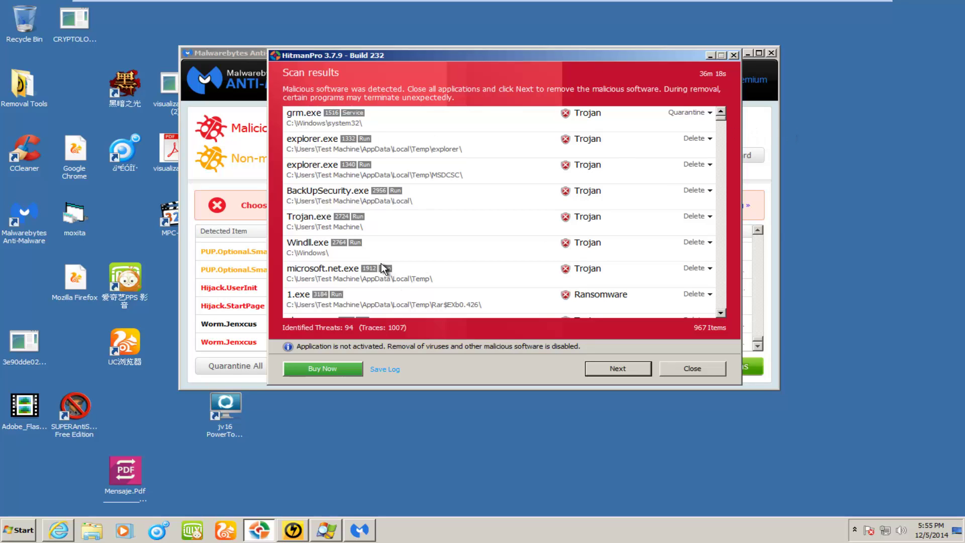
click(337, 281)
scroll(468, 245, down, 2)
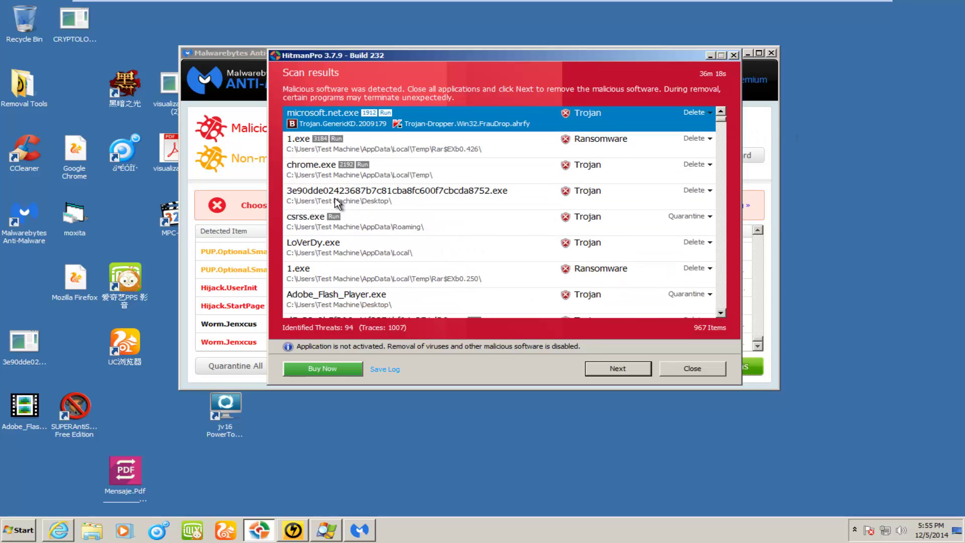
scroll(391, 179, up, 2)
scroll(373, 241, down, 1)
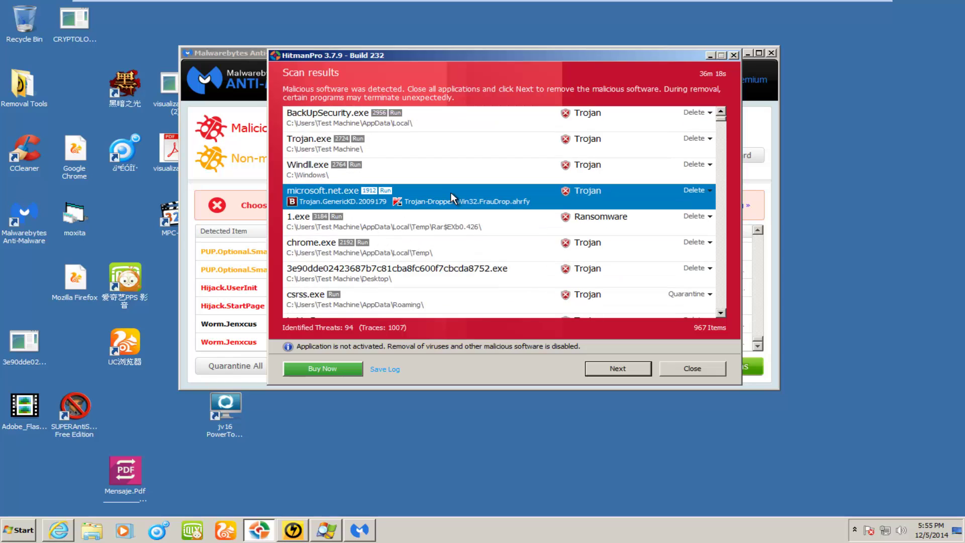
scroll(451, 192, down, 3)
click(367, 205)
click(359, 177)
click(357, 143)
click(384, 125)
click(373, 145)
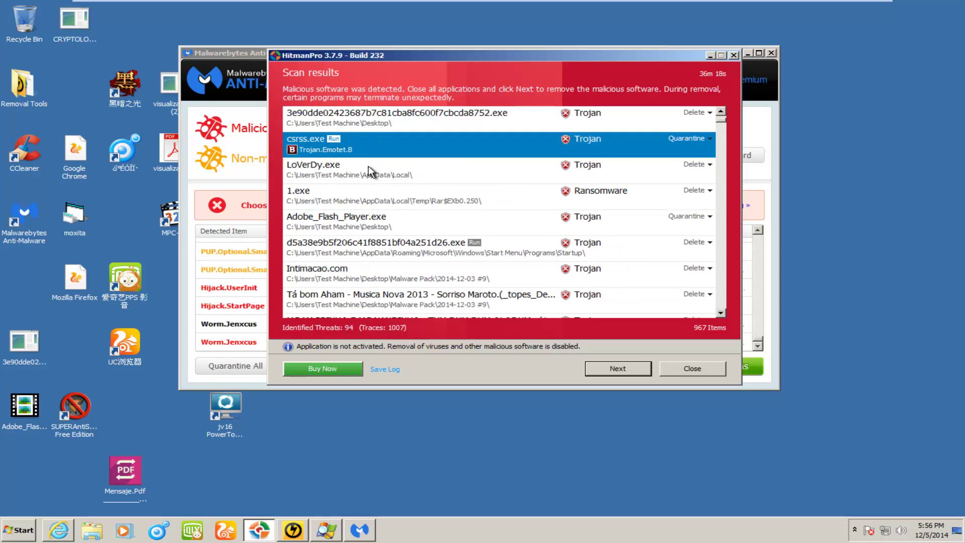
click(368, 169)
Check further threats like viewlac.dll and LocalfJsAIsh_hu.exe, then bring Malwarebytes back in front.
scroll(366, 201, down, 3)
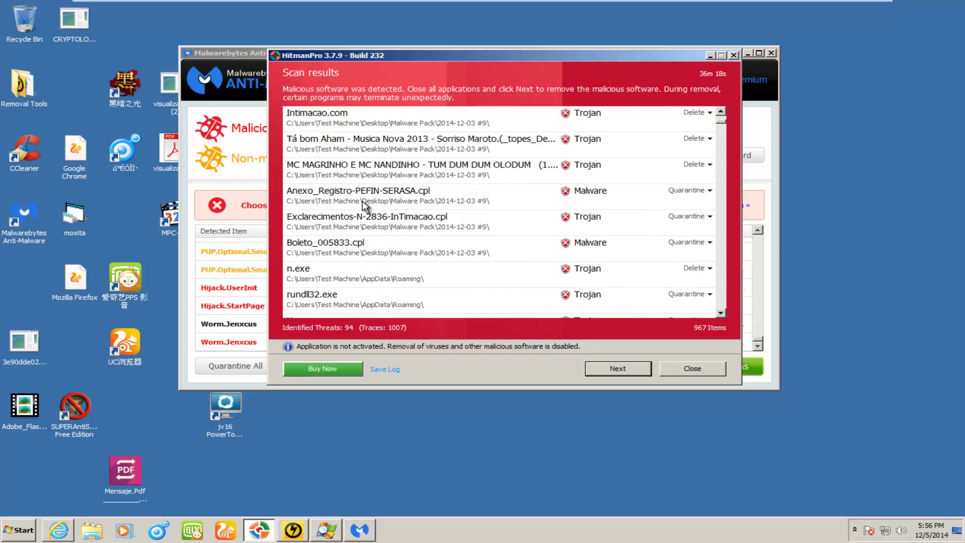
scroll(364, 208, down, 6)
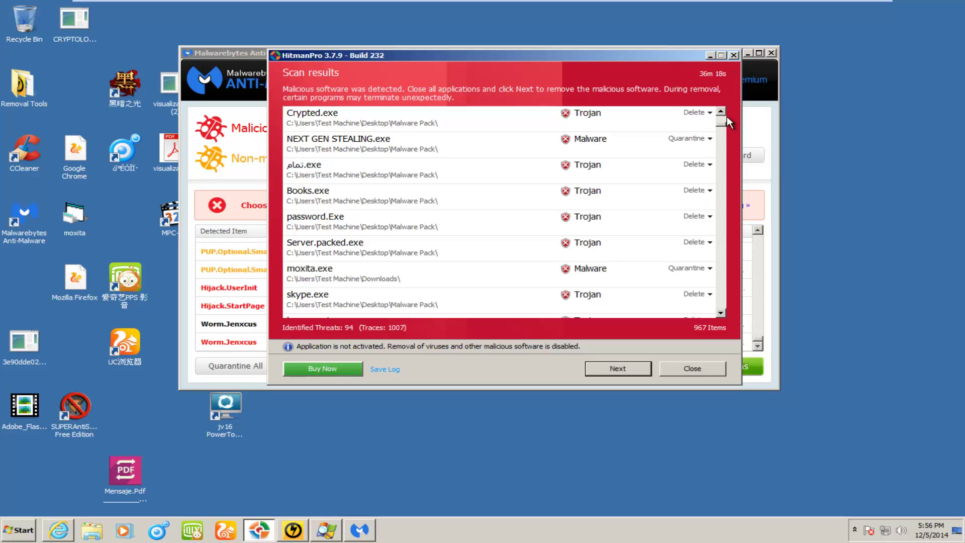
drag(723, 122, 723, 311)
scroll(390, 217, down, 1)
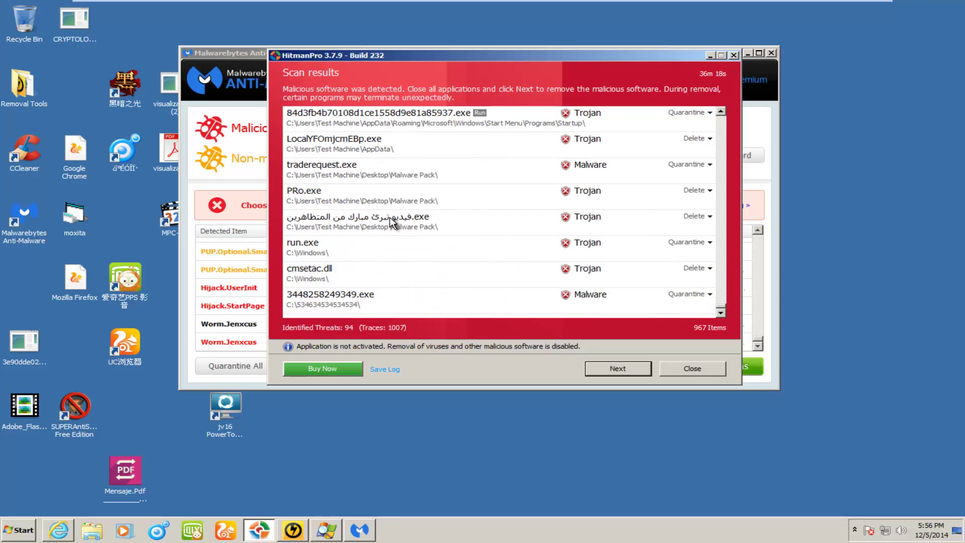
click(372, 271)
click(339, 167)
scroll(330, 197, up, 1)
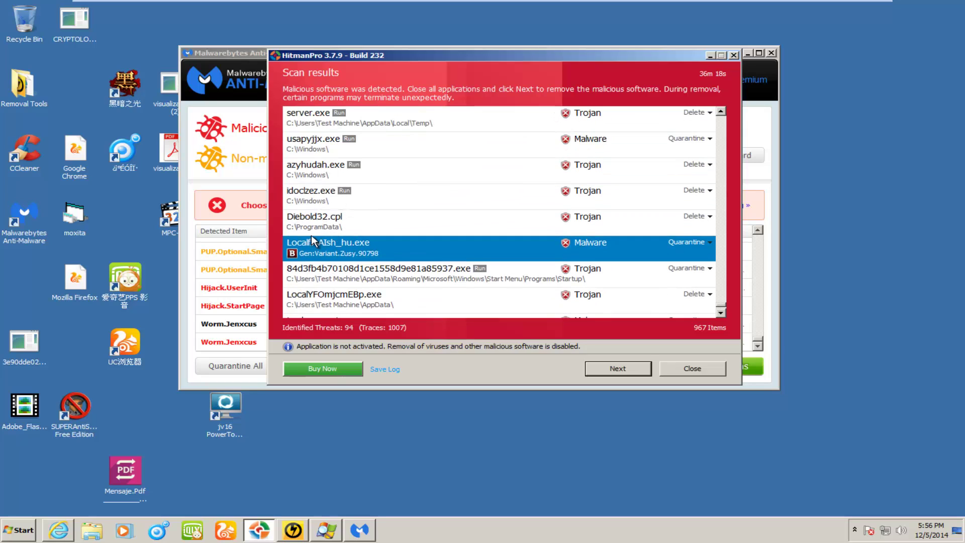
scroll(395, 208, up, 1)
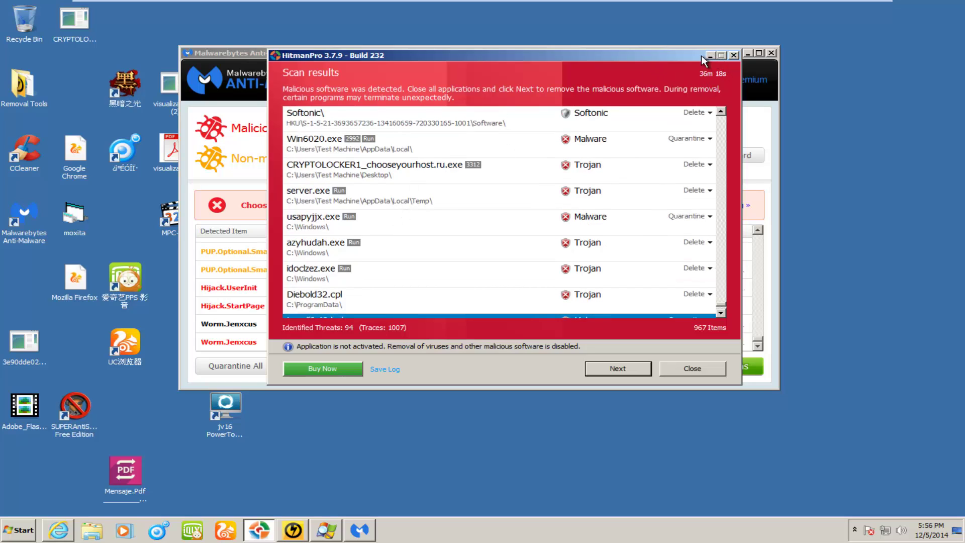
click(228, 51)
drag(279, 50, 300, 43)
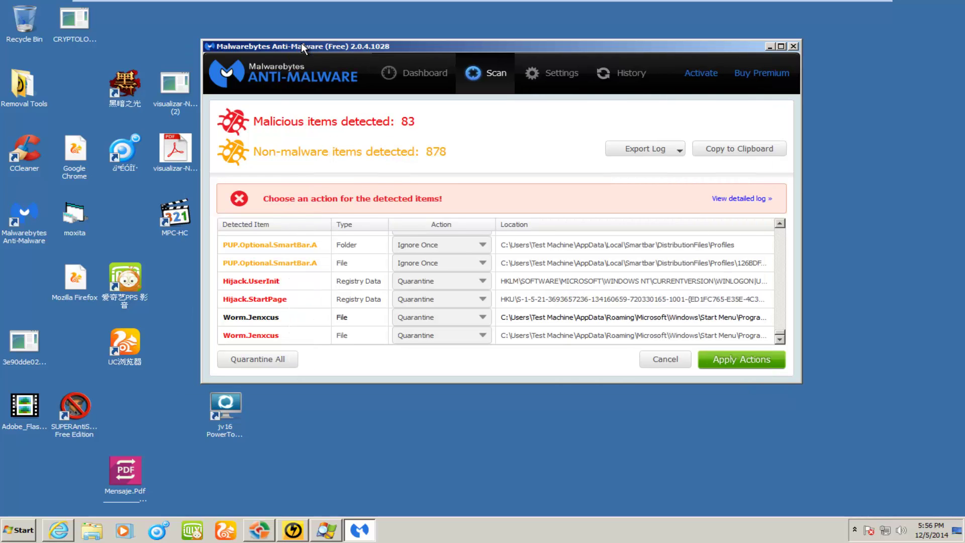
drag(326, 43, 348, 60)
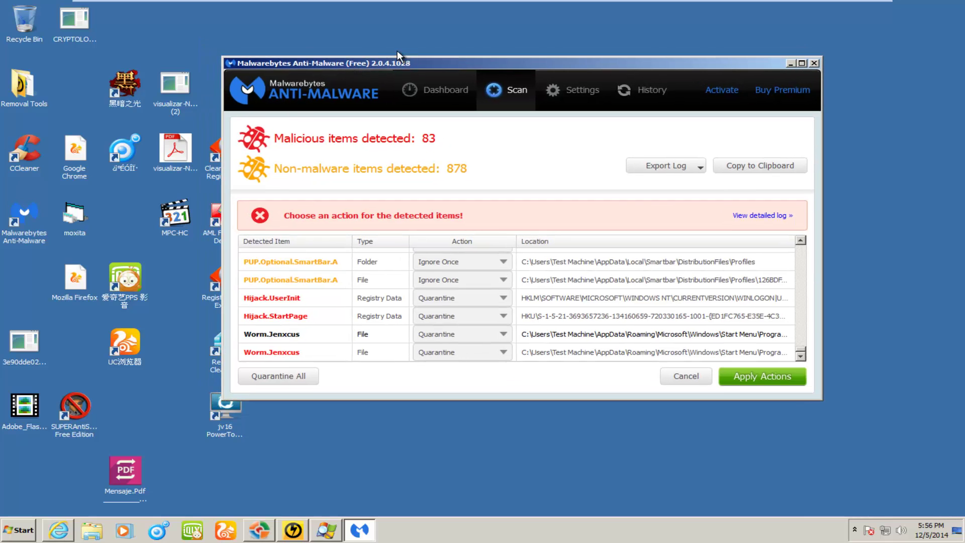
click(334, 50)
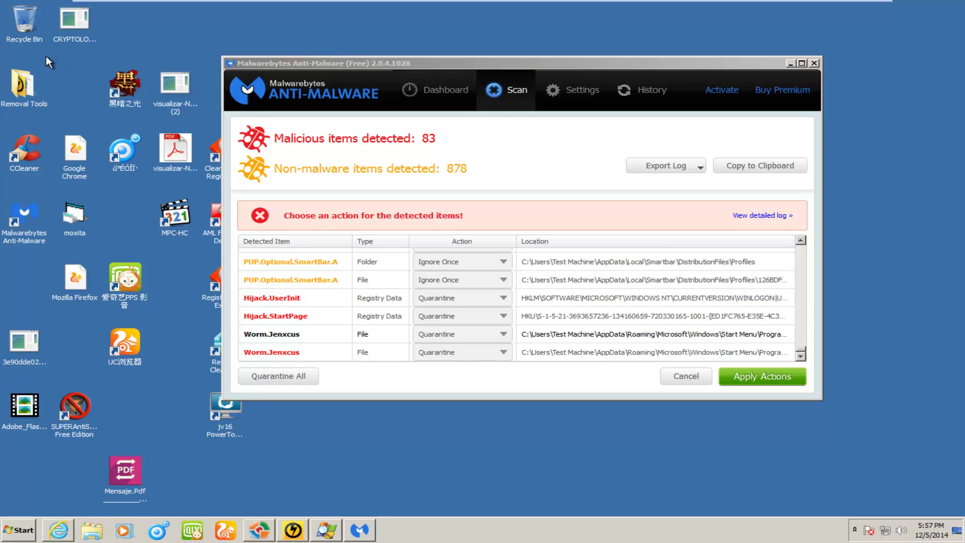
drag(255, 64, 325, 59)
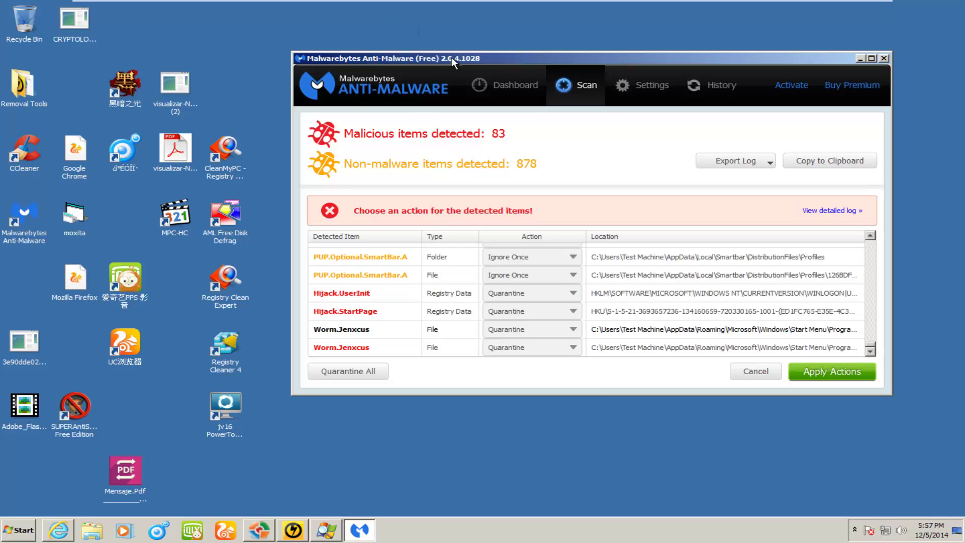
drag(459, 59, 415, 56)
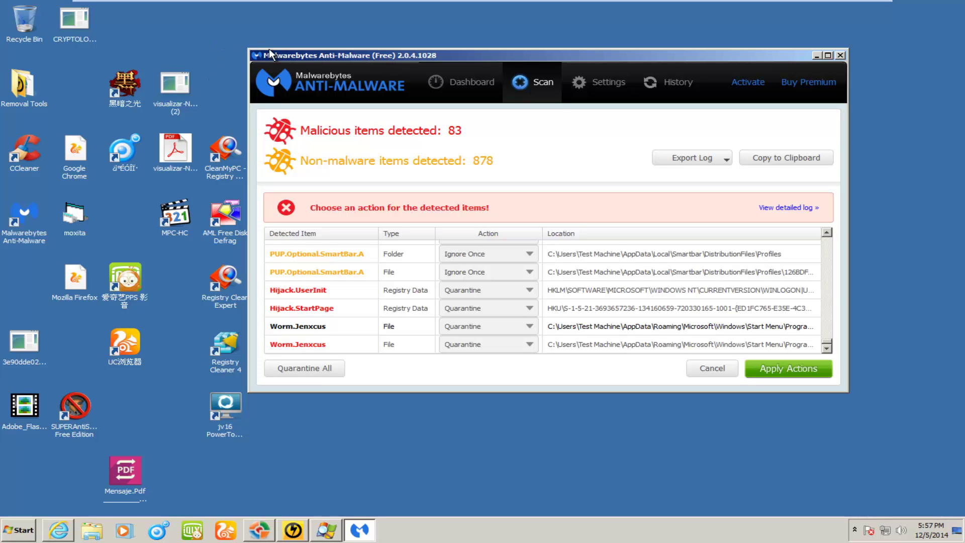
drag(282, 57, 306, 54)
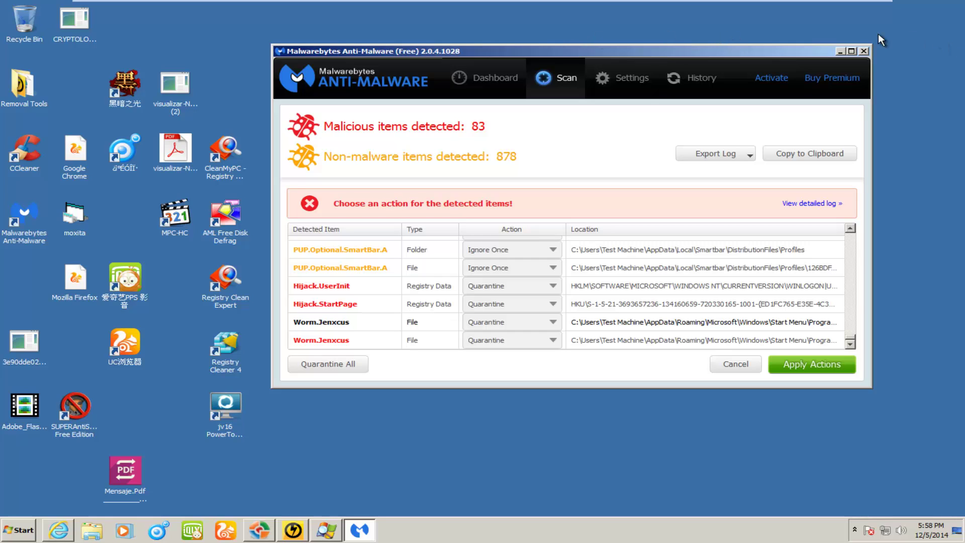
Minimise Malwarebytes and reopen SUPERAntiSpyware 6.0.1164 from its desktop shortcut.
click(73, 414)
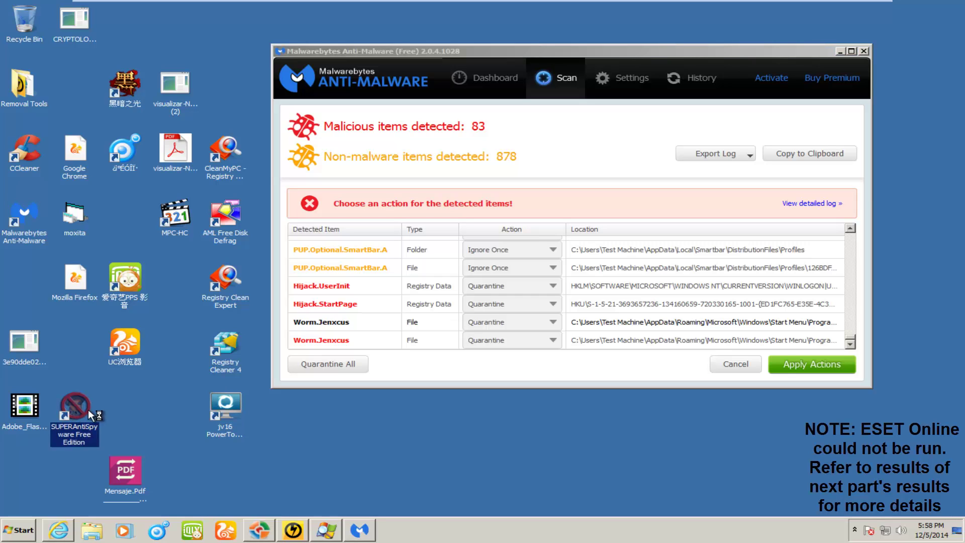
click(840, 50)
click(841, 50)
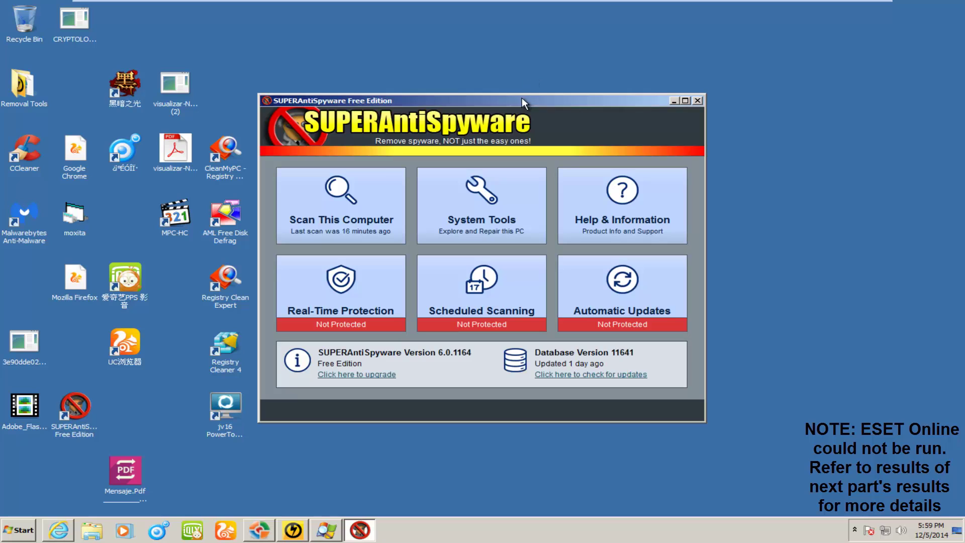
drag(523, 95, 528, 77)
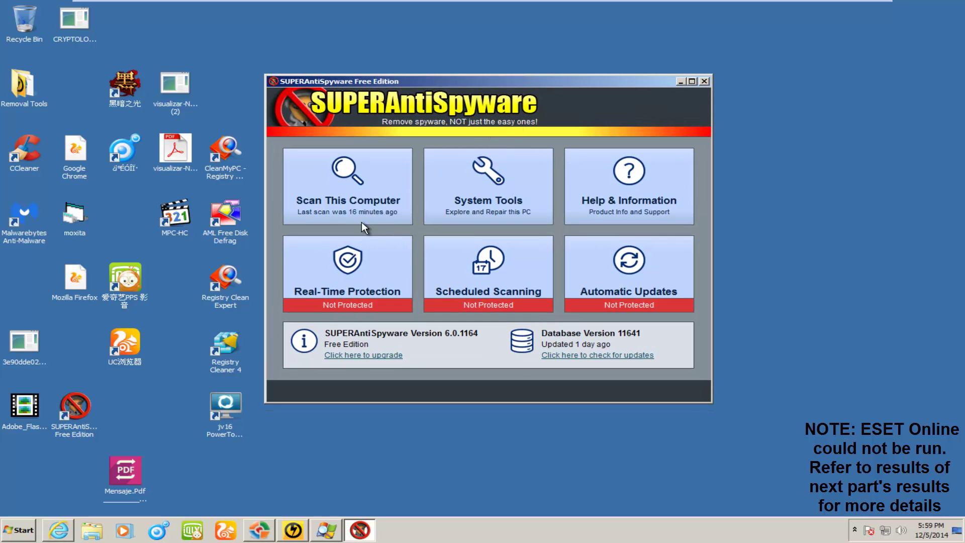